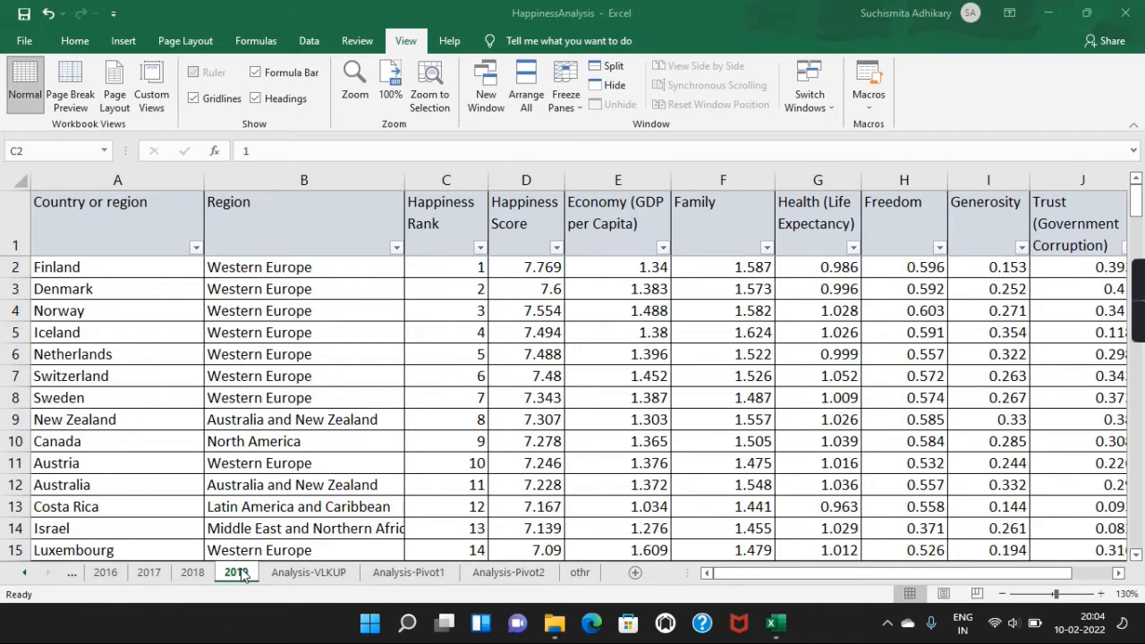
click(295, 270)
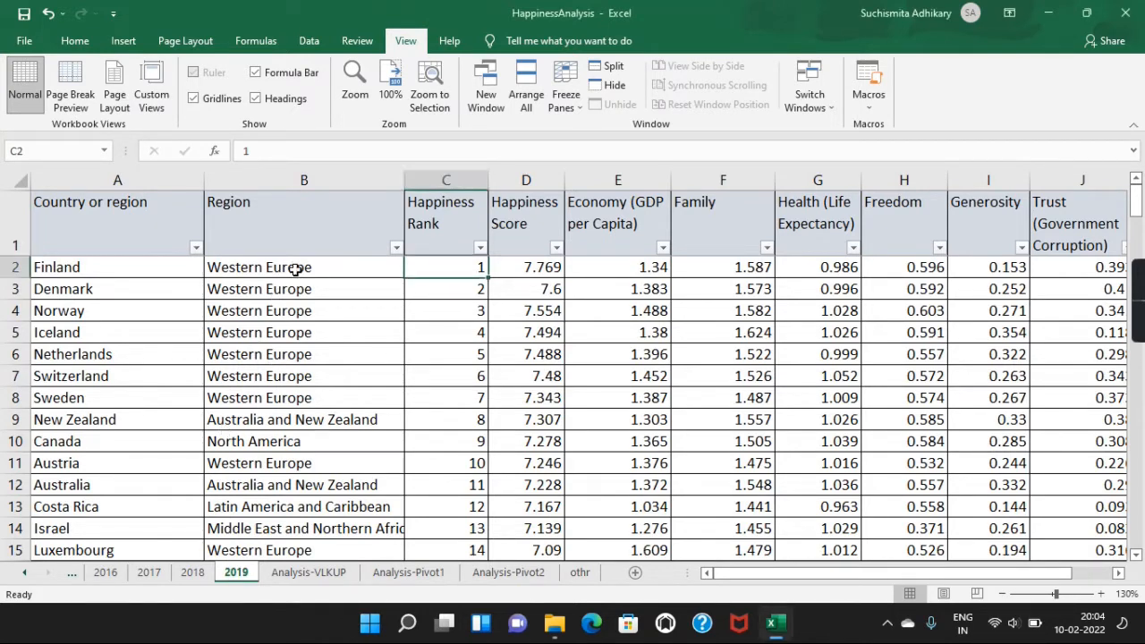
click(296, 269)
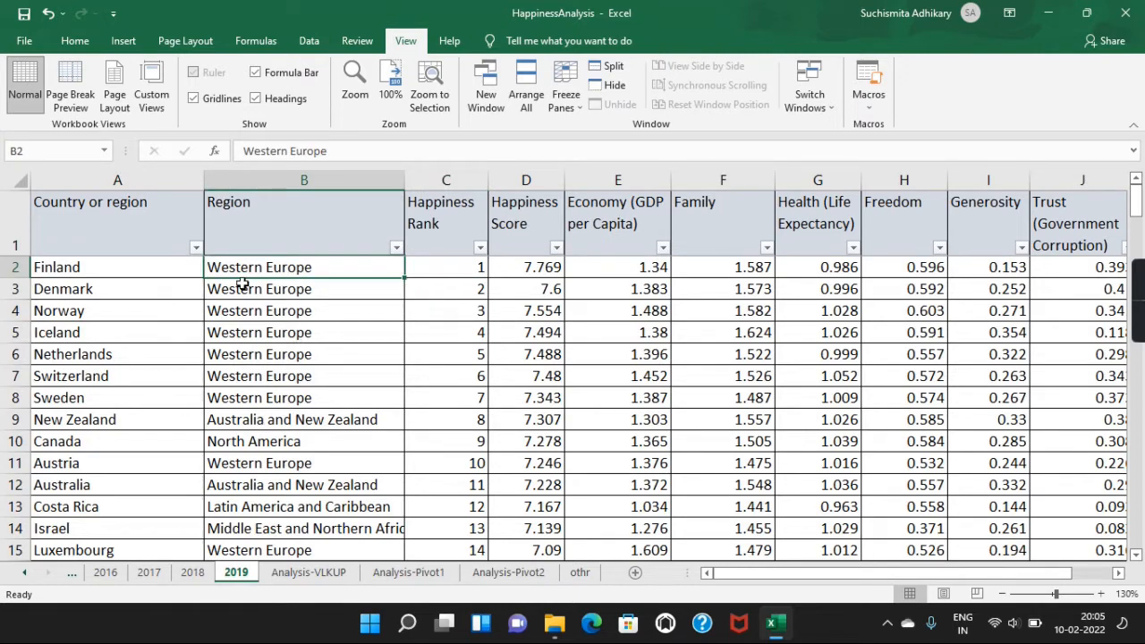
click(143, 359)
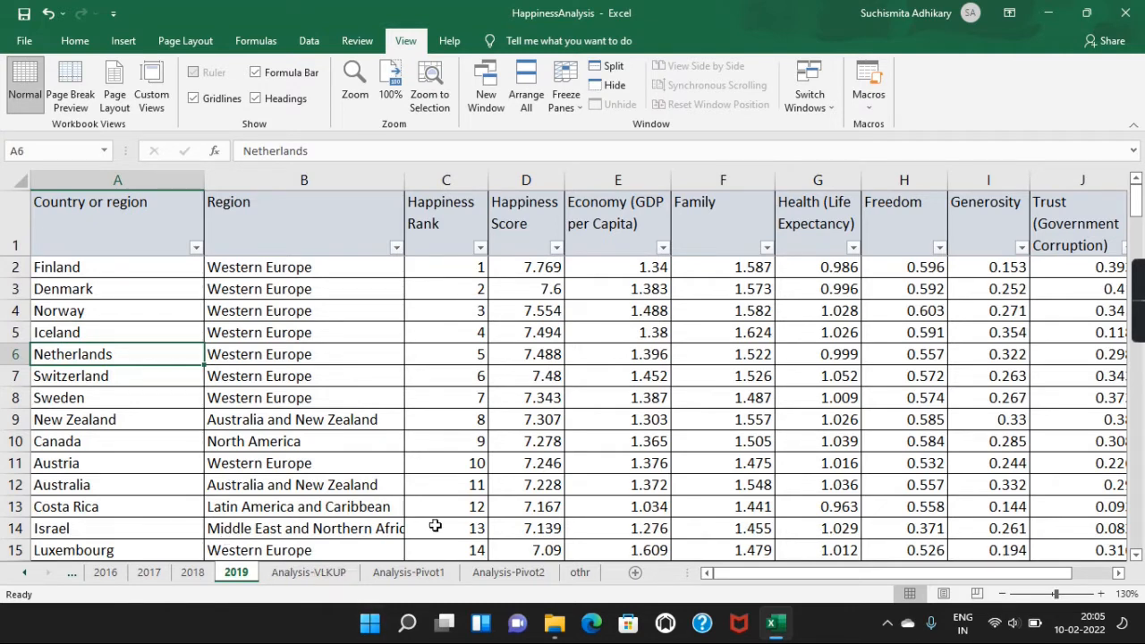
Step: On the Analysis-Pivot1 sheet, set the pivot table's row label filter to include all regions
click(427, 574)
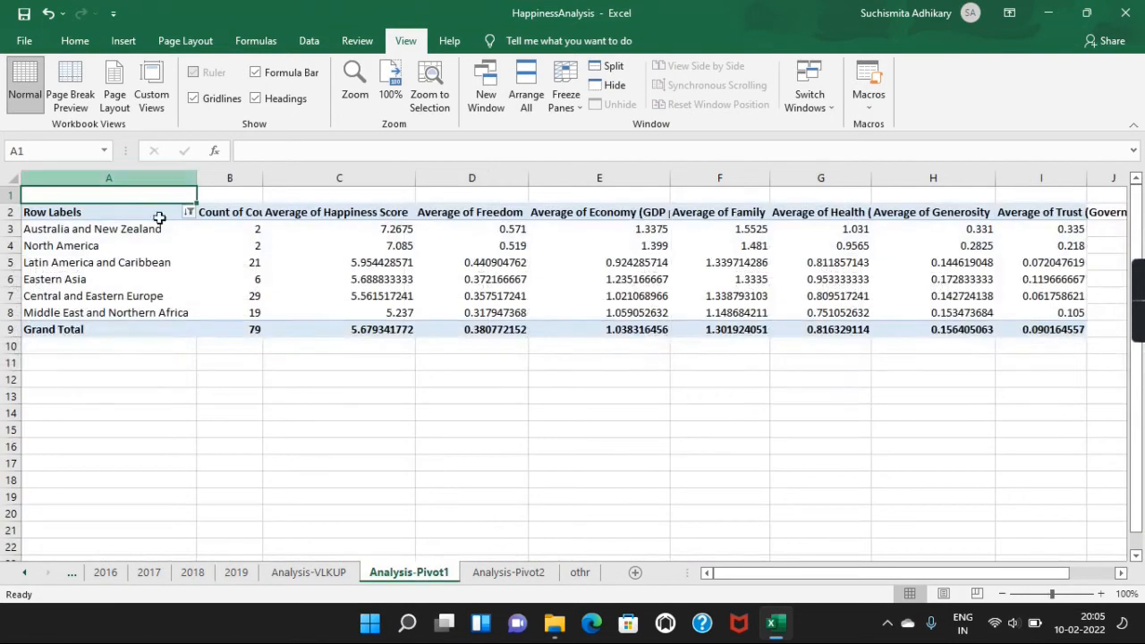
click(99, 229)
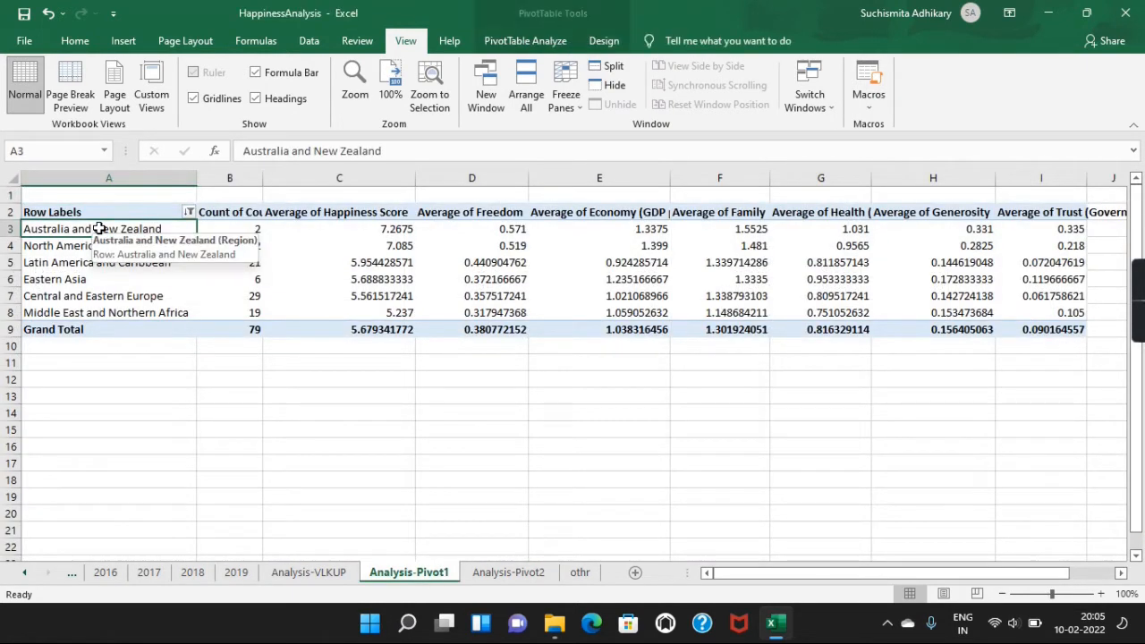
click(189, 212)
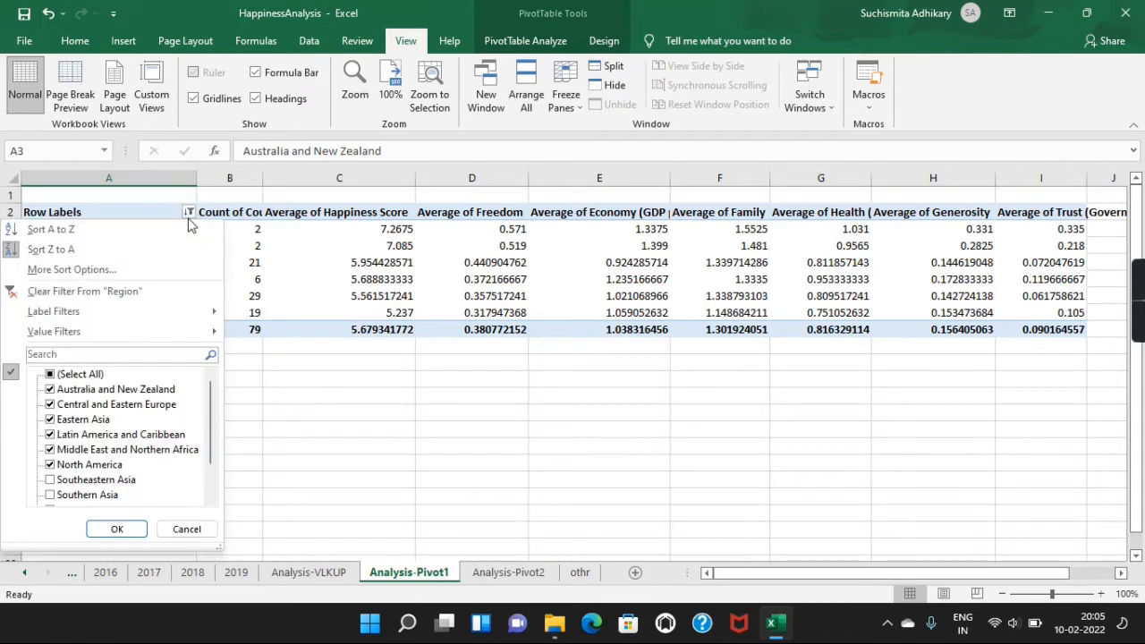
click(51, 375)
click(116, 529)
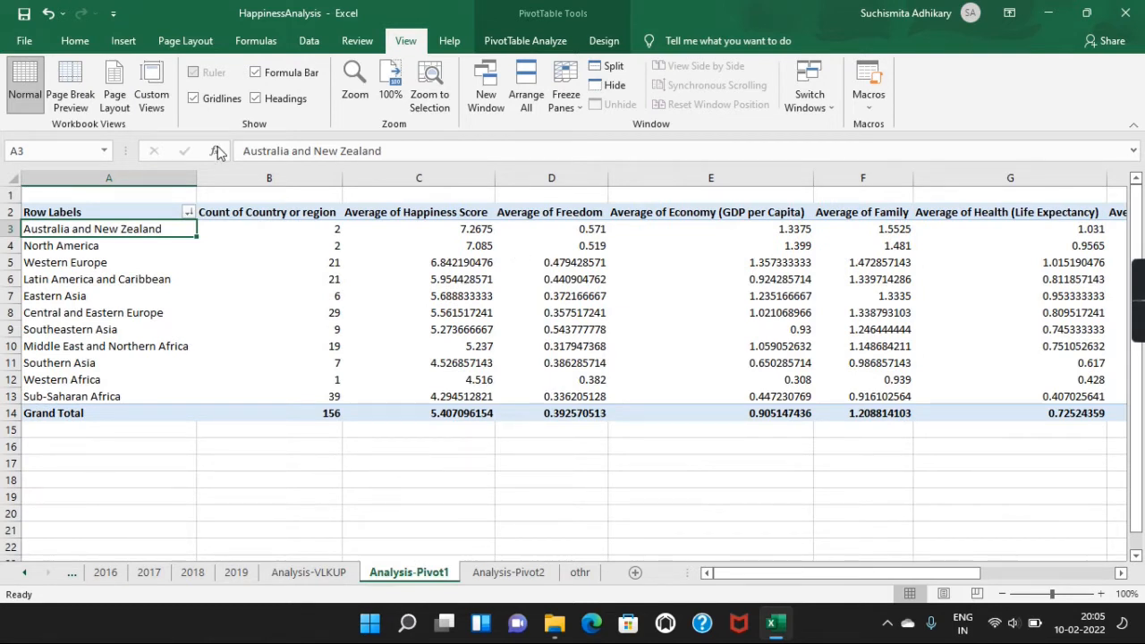
Step: Narrow pivot table columns B to E, G and I so that all the averages fit on screen together
drag(345, 178, 301, 178)
drag(452, 183, 423, 183)
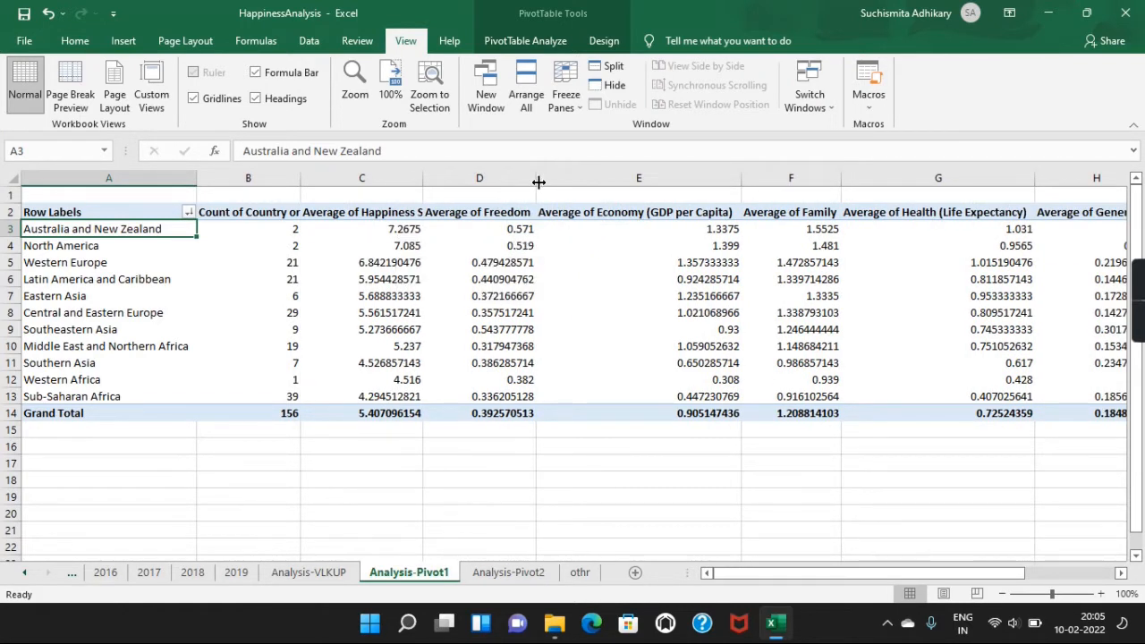
drag(539, 183, 519, 182)
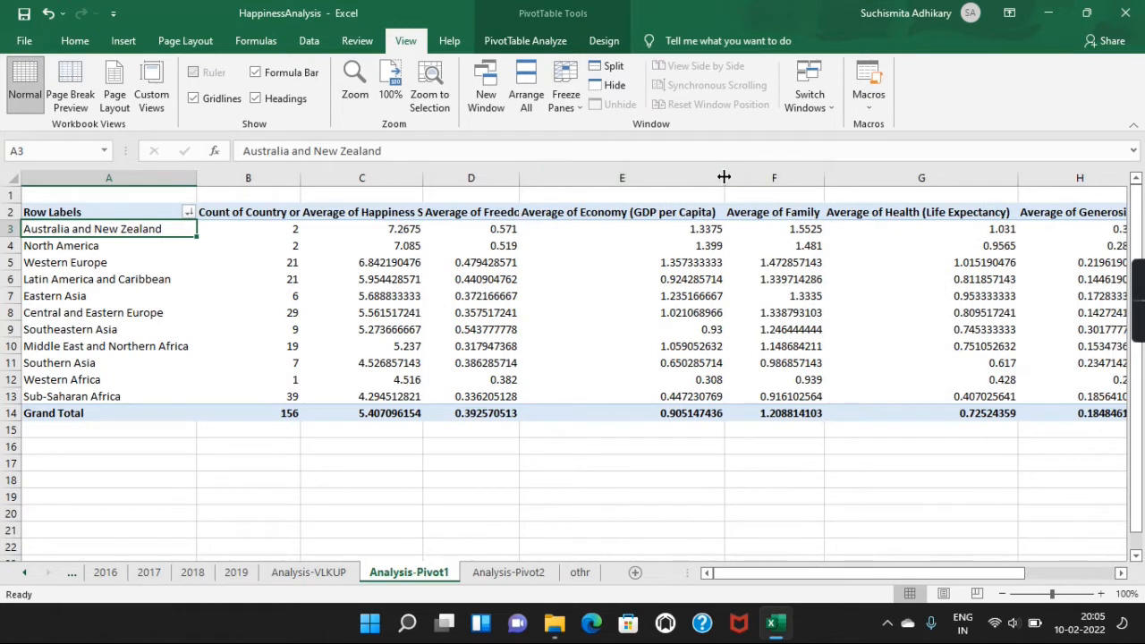
drag(723, 177, 667, 182)
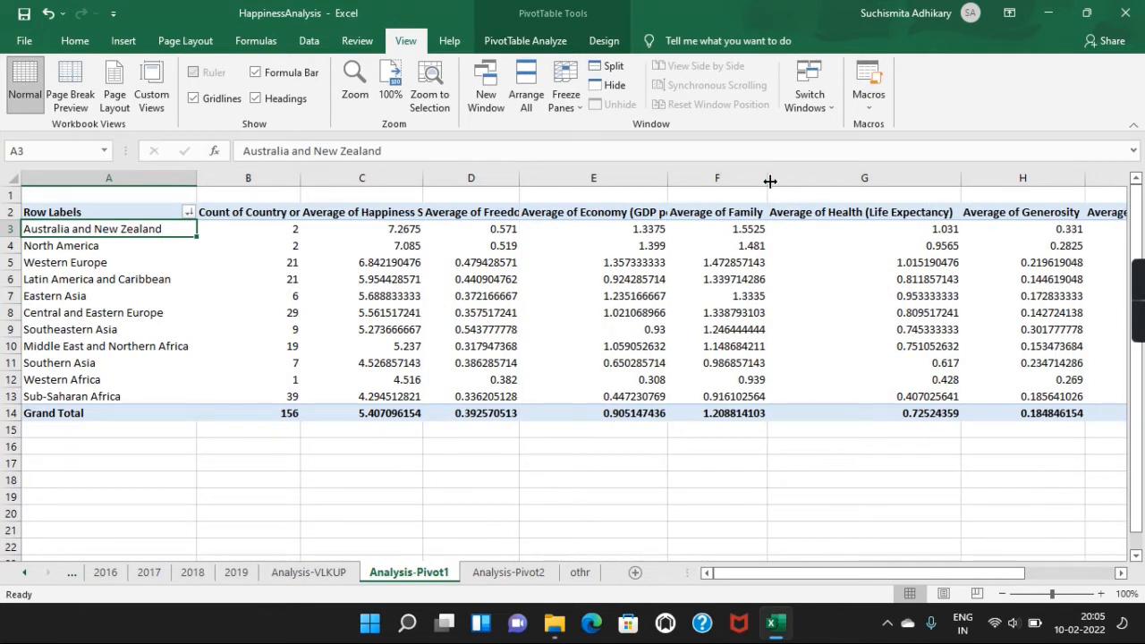
drag(960, 182, 868, 186)
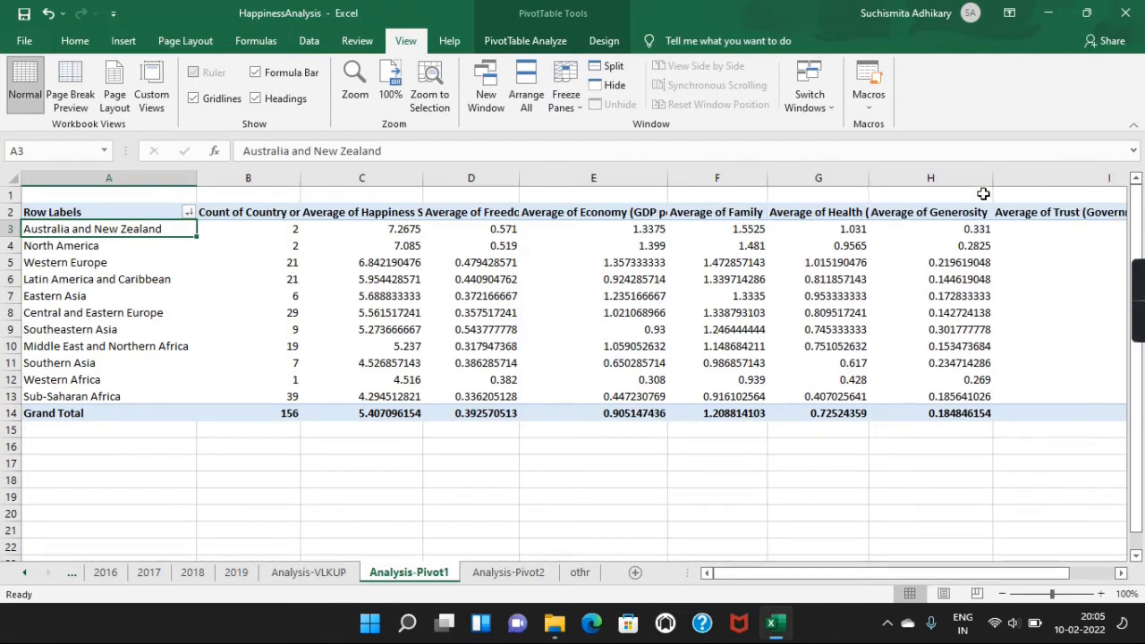
click(1120, 572)
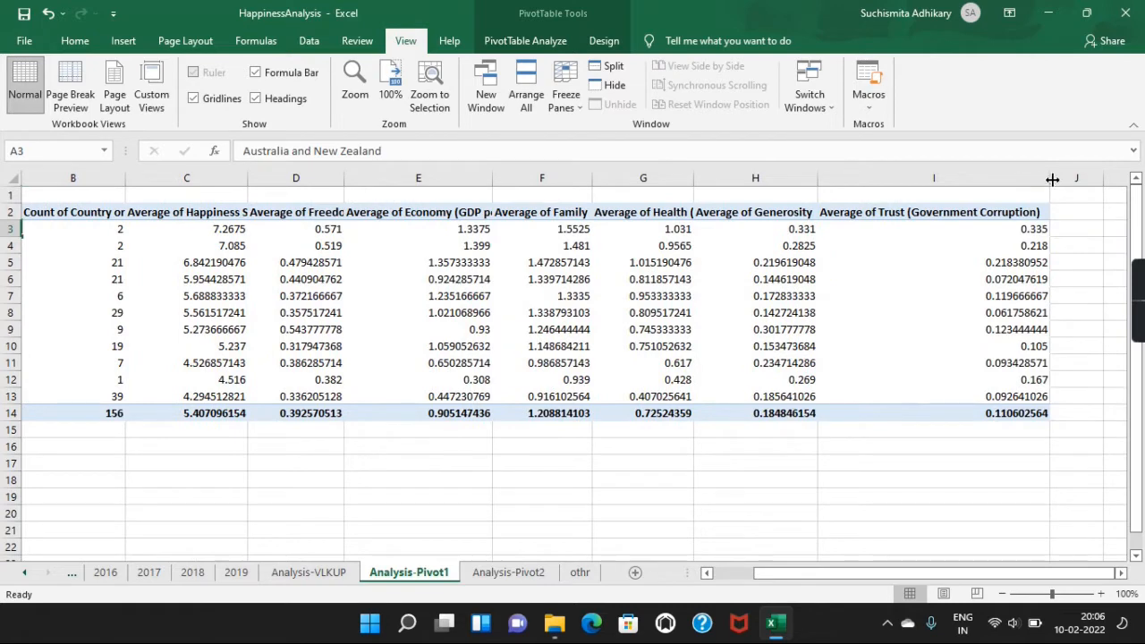
drag(1050, 178, 912, 177)
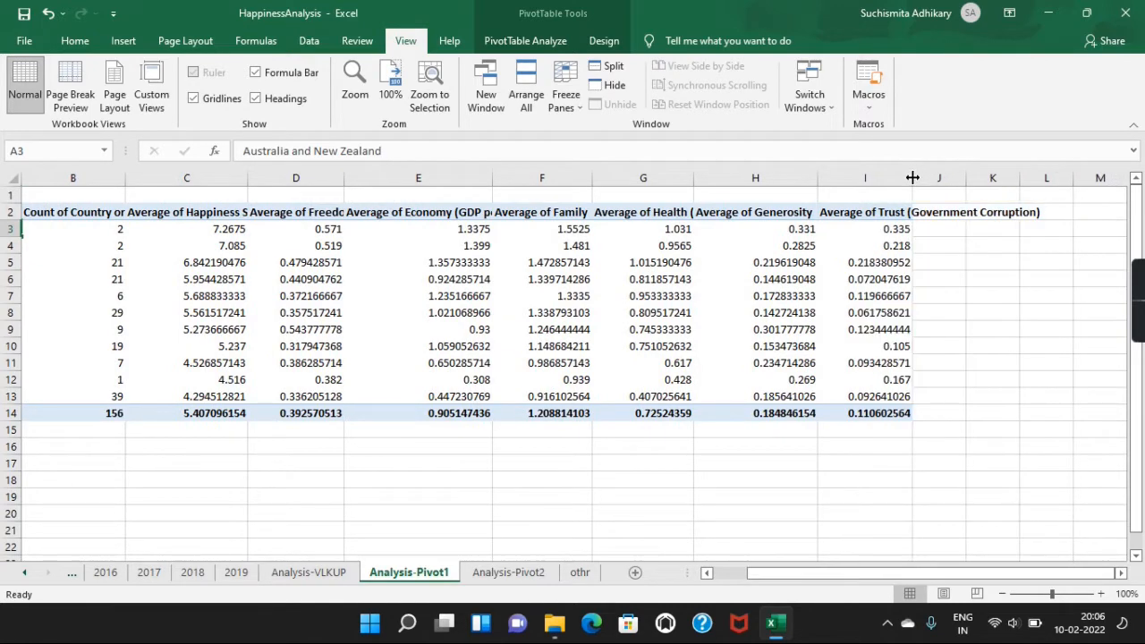
click(708, 573)
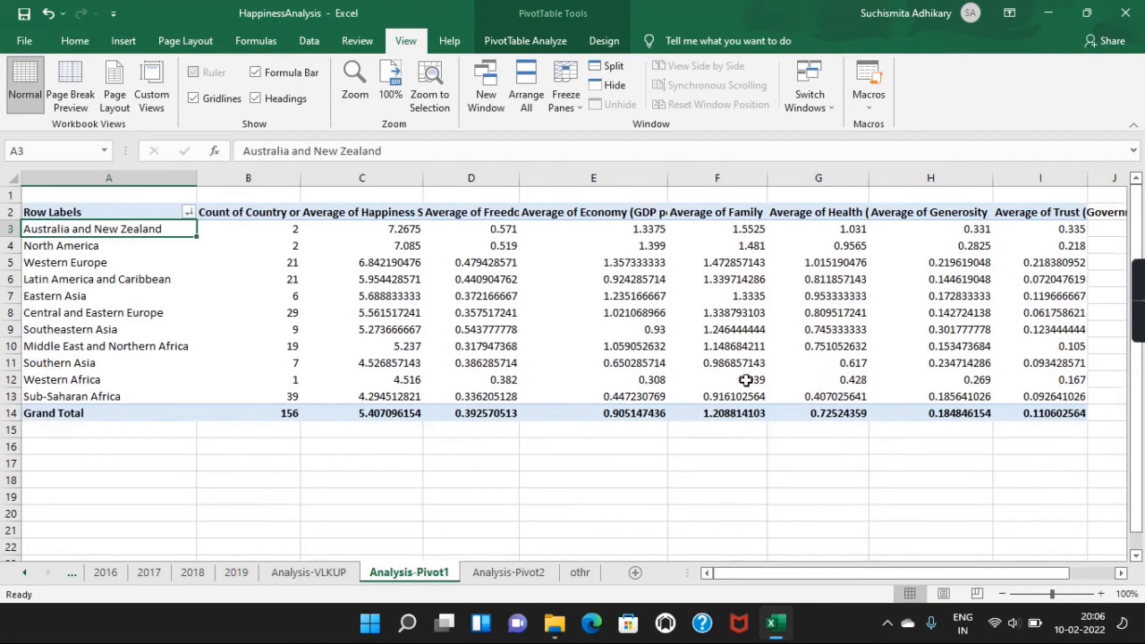
Step: Compare the average happiness scores of Western Europe, North America, and Australia and New Zealand in the pivot table
click(572, 343)
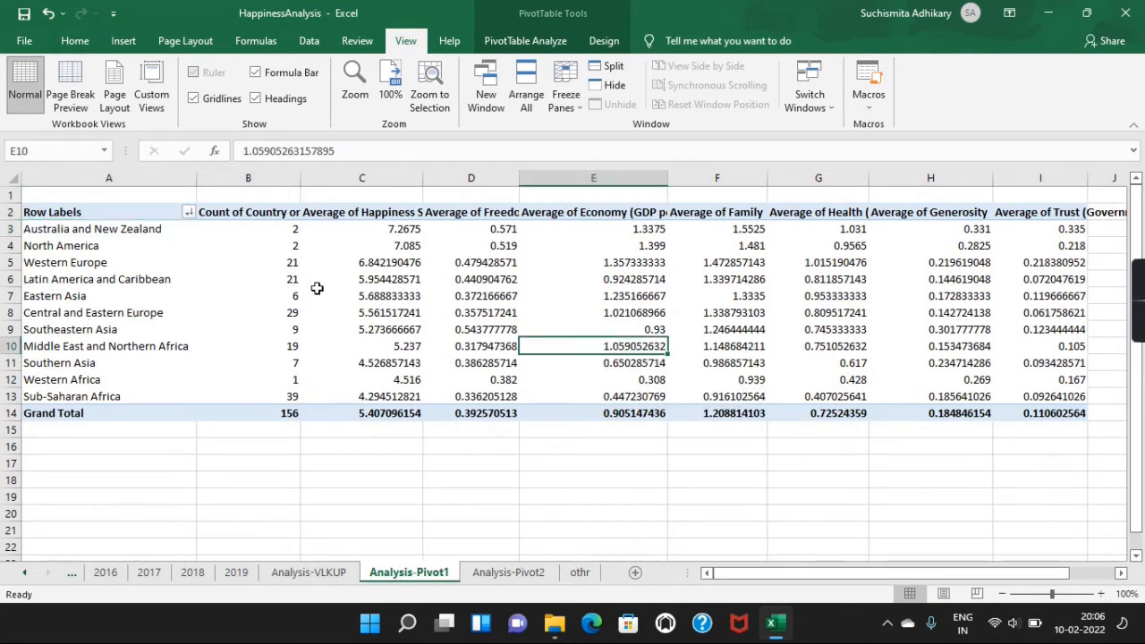
click(383, 260)
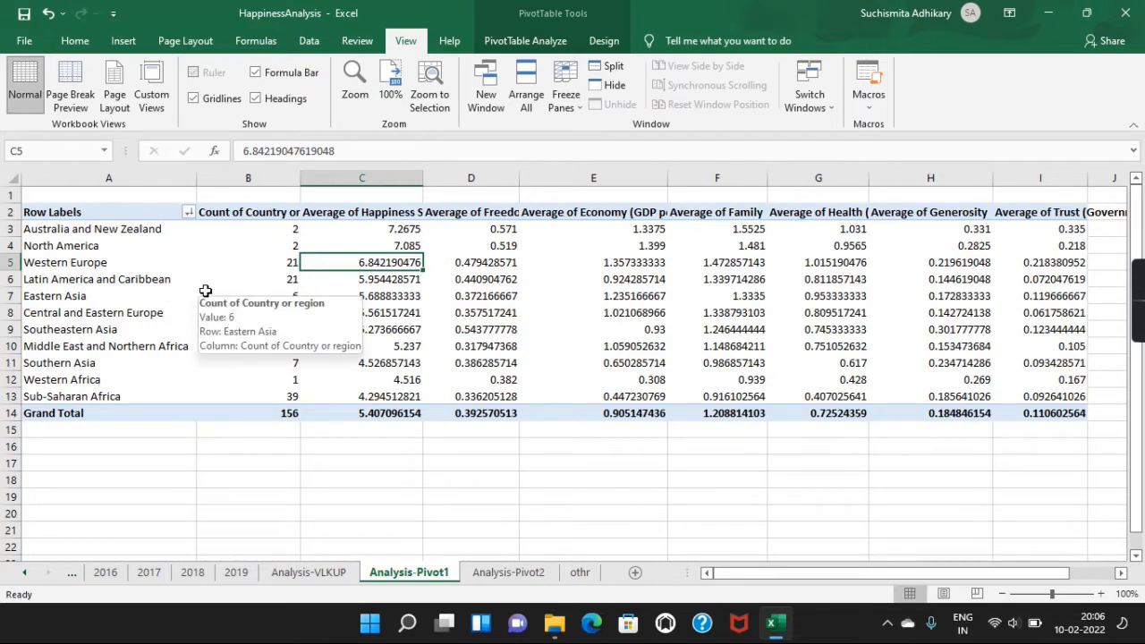
click(377, 242)
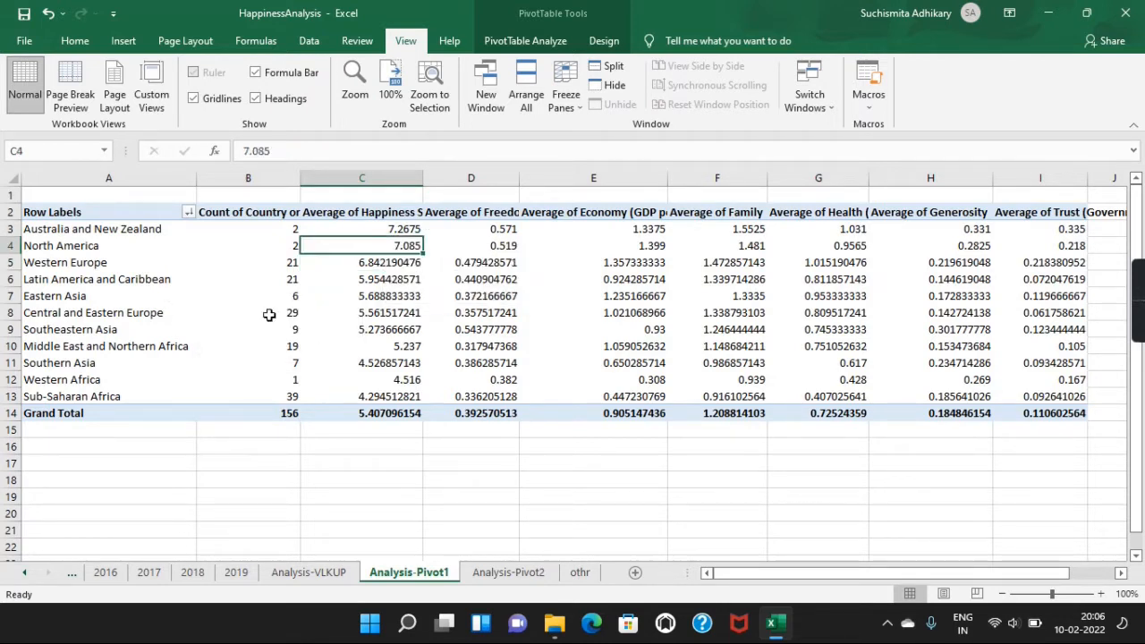
click(14, 229)
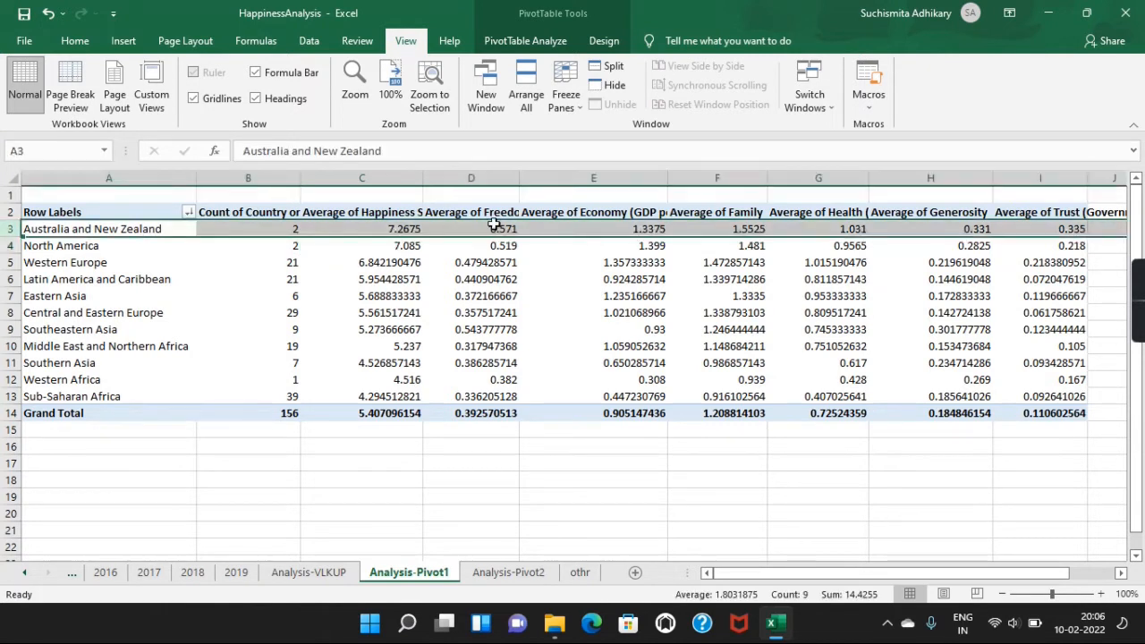
click(382, 228)
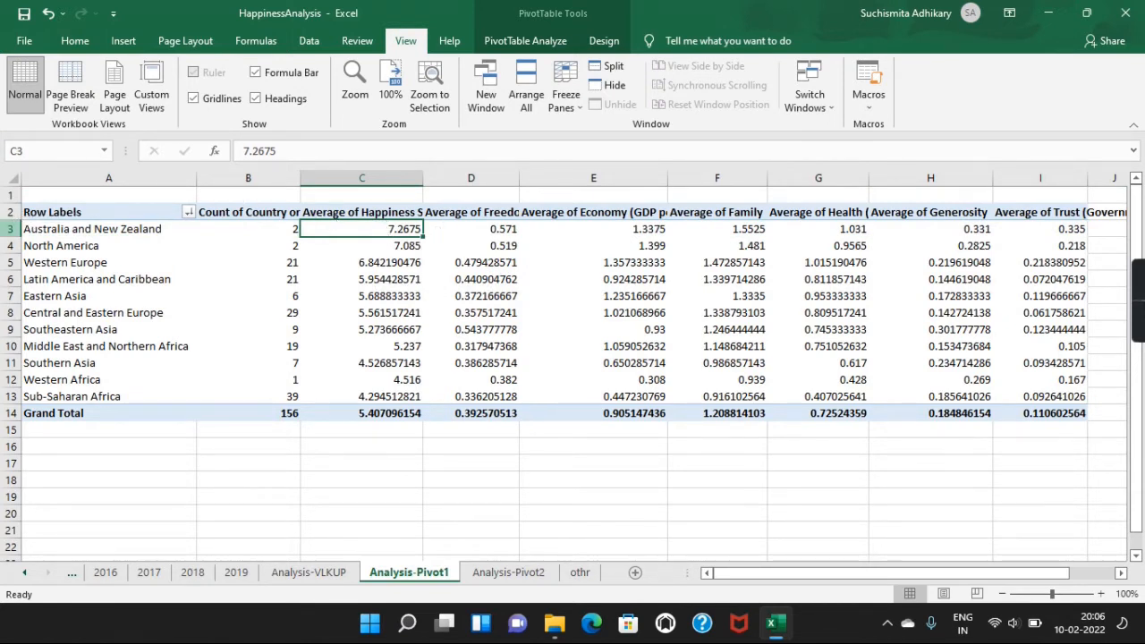
Step: Examine Australia and New Zealand's averages for happiness score, freedom, economy, family, health, generosity and trust
click(11, 228)
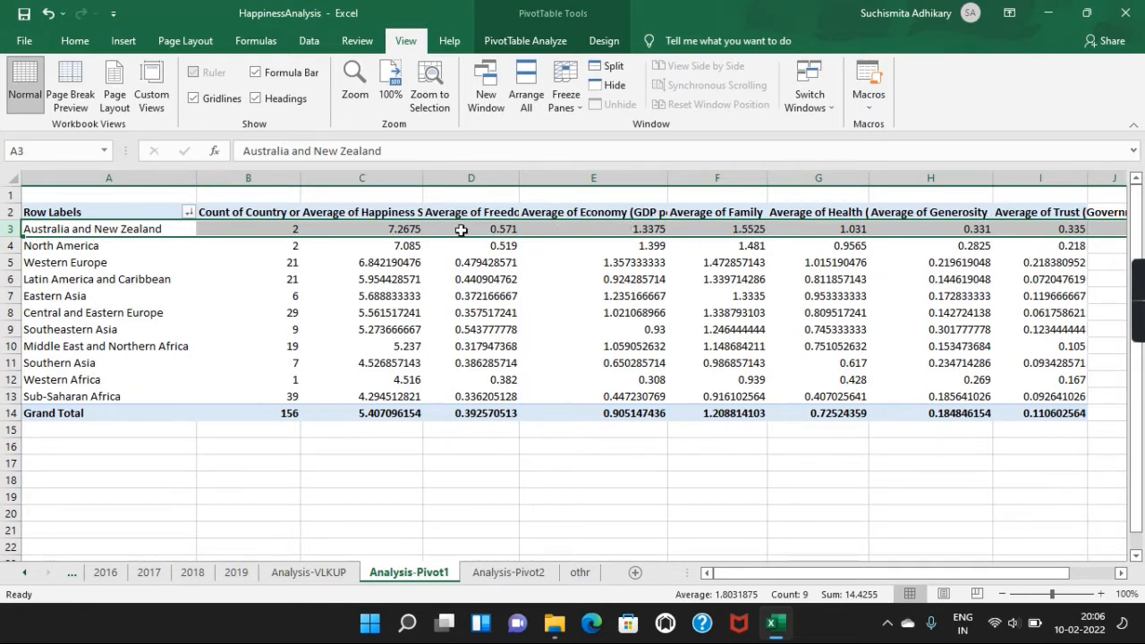
click(1101, 593)
click(1100, 594)
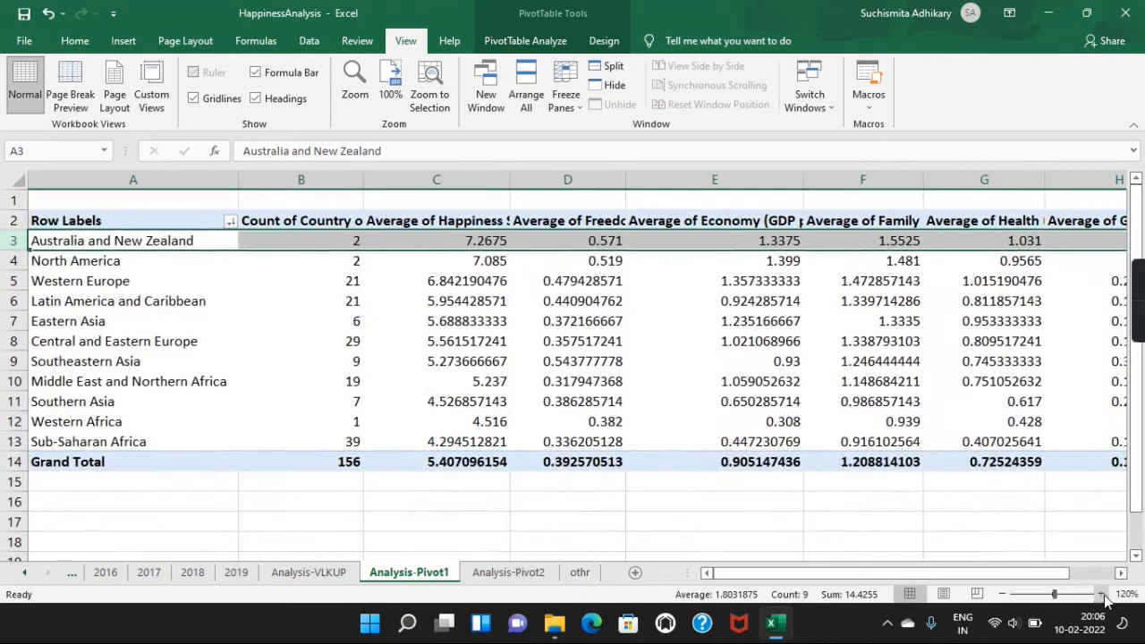
click(603, 243)
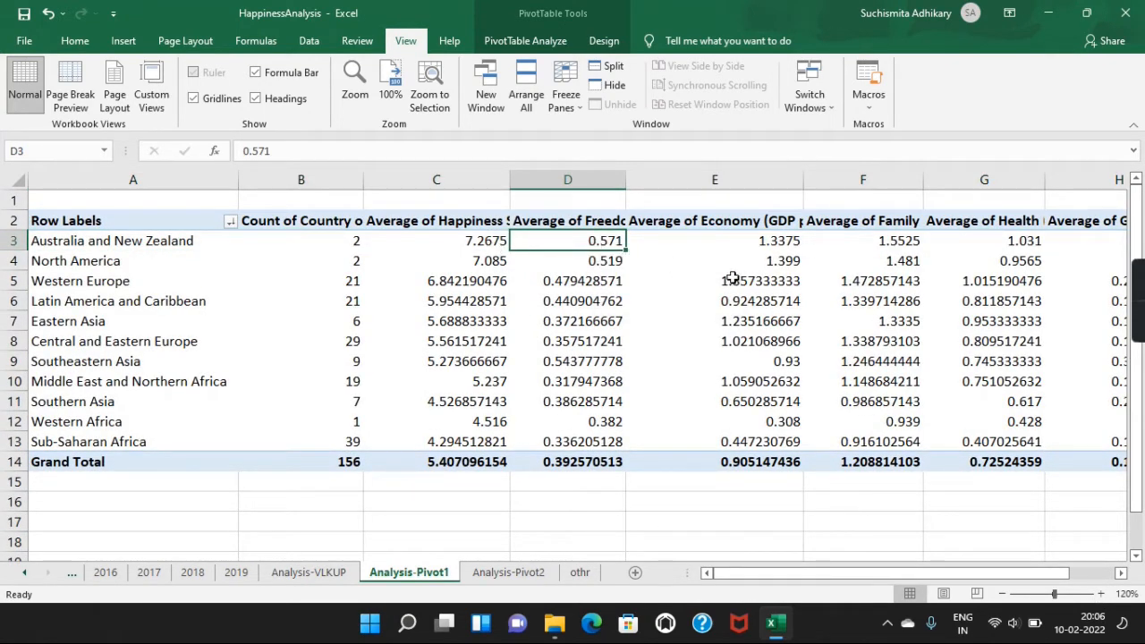
click(765, 242)
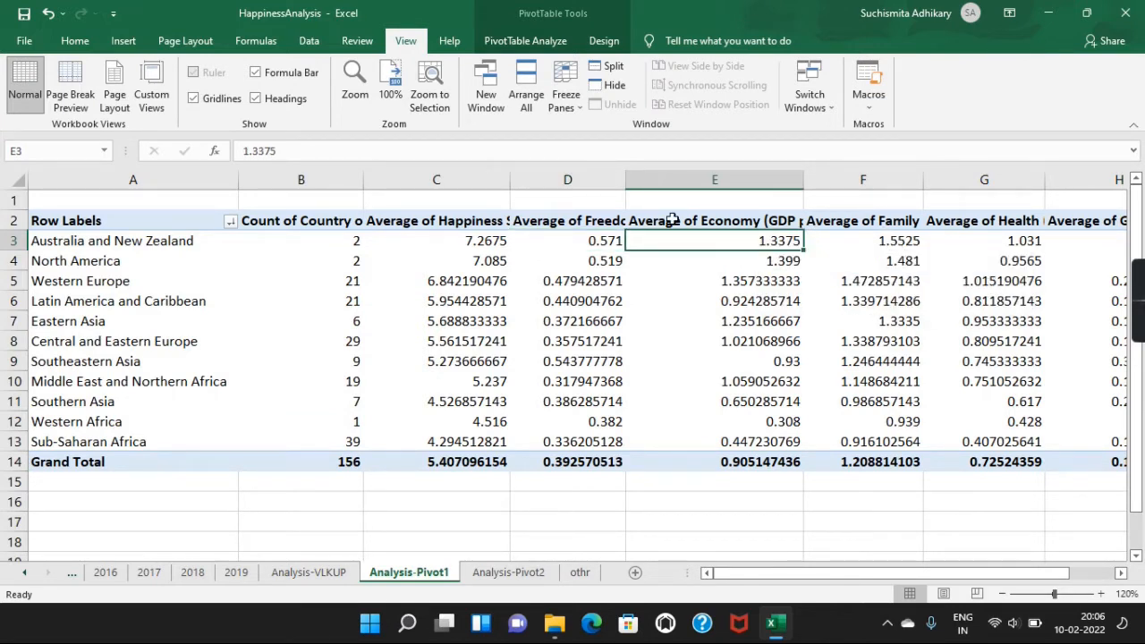
click(493, 237)
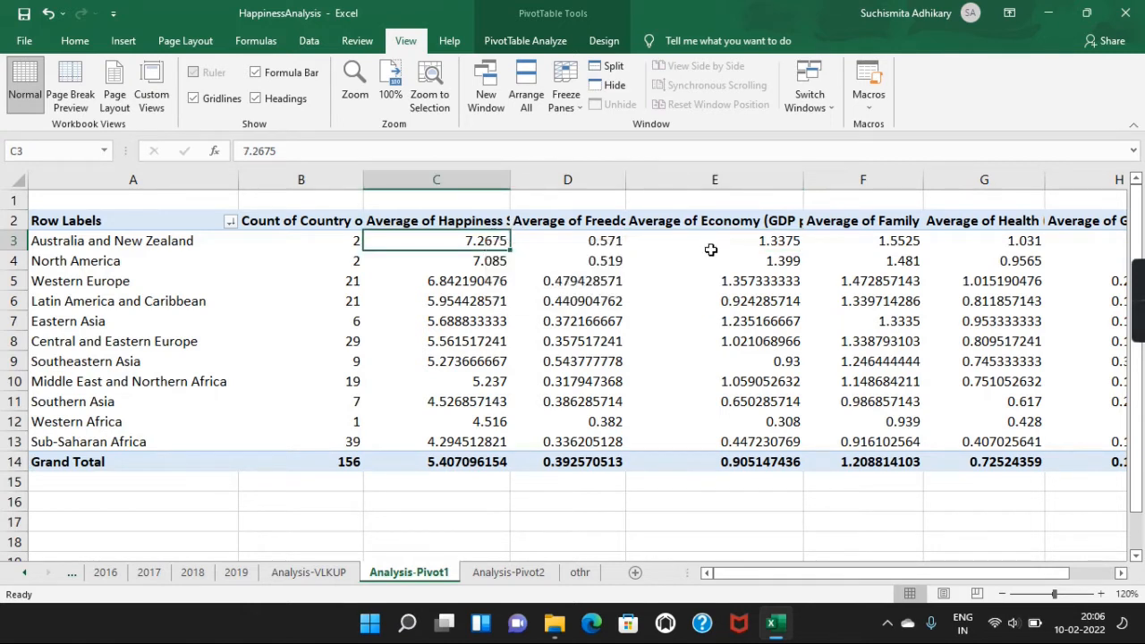
click(601, 240)
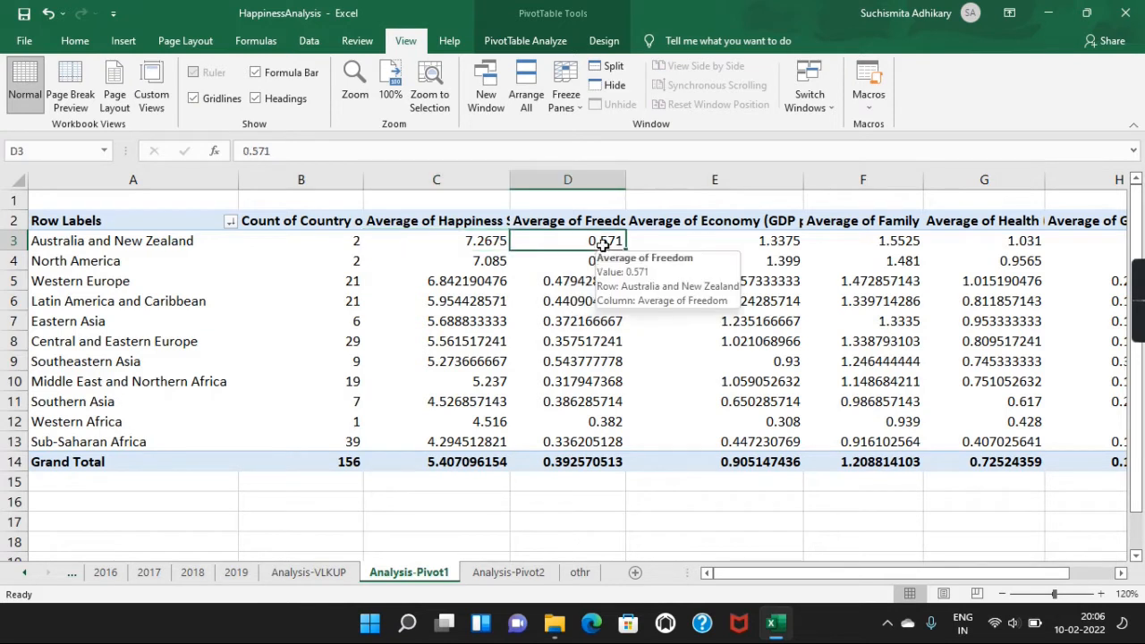
click(675, 246)
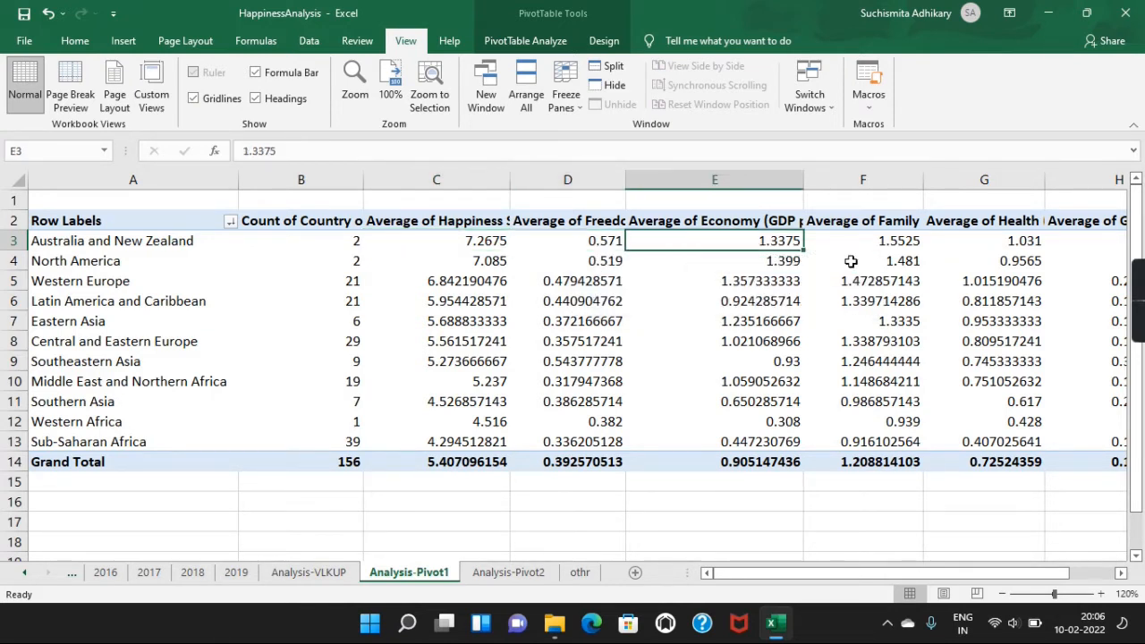
click(905, 241)
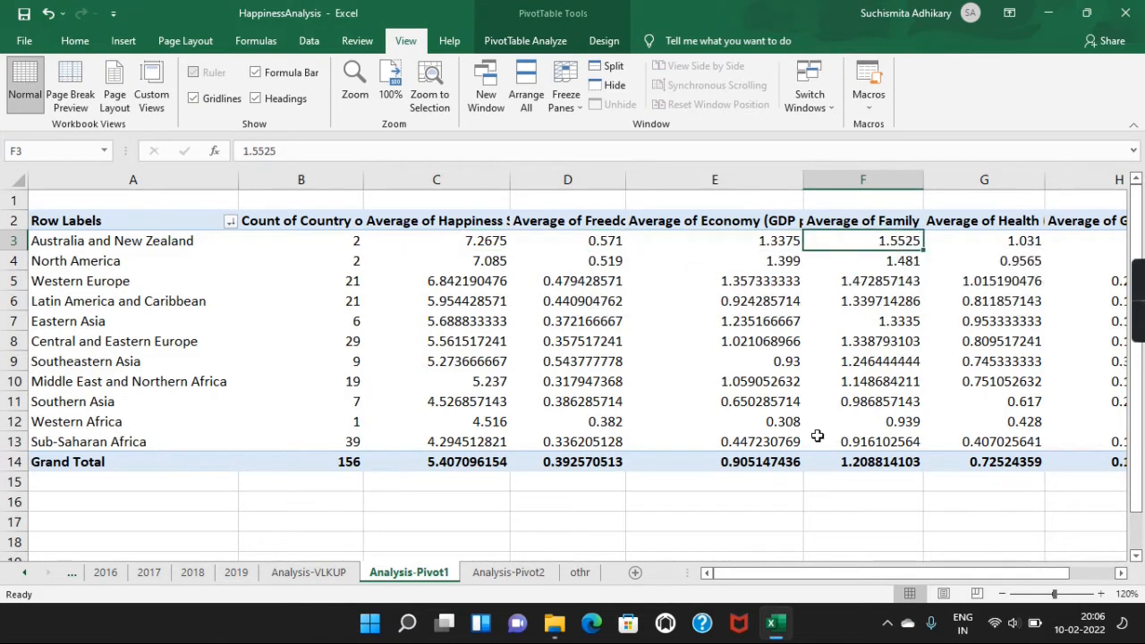
click(1003, 594)
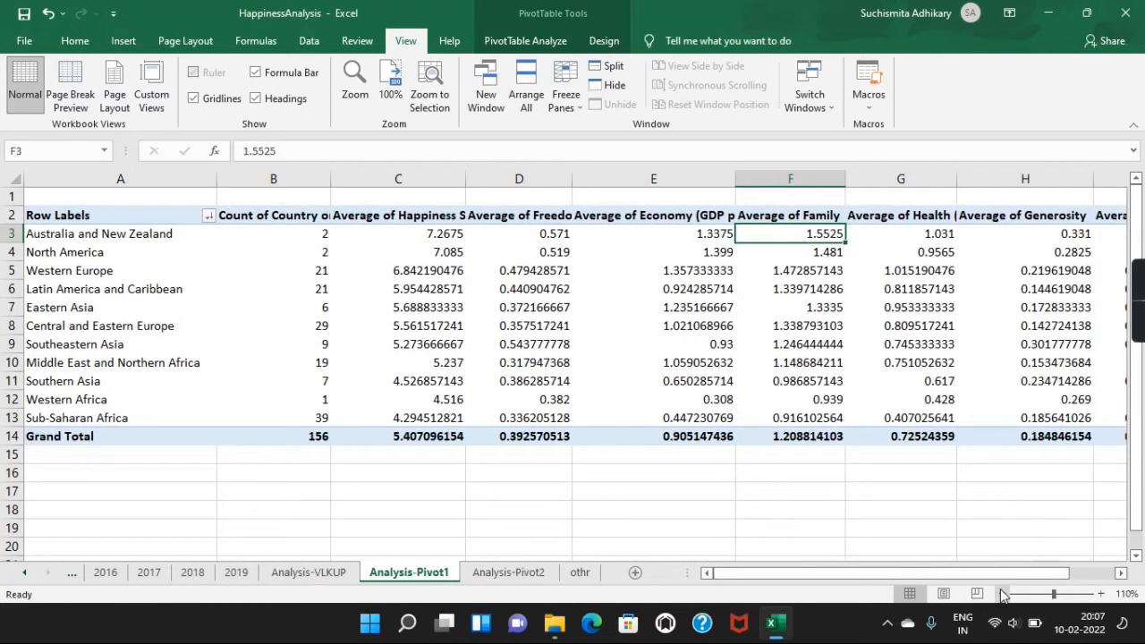
click(1002, 594)
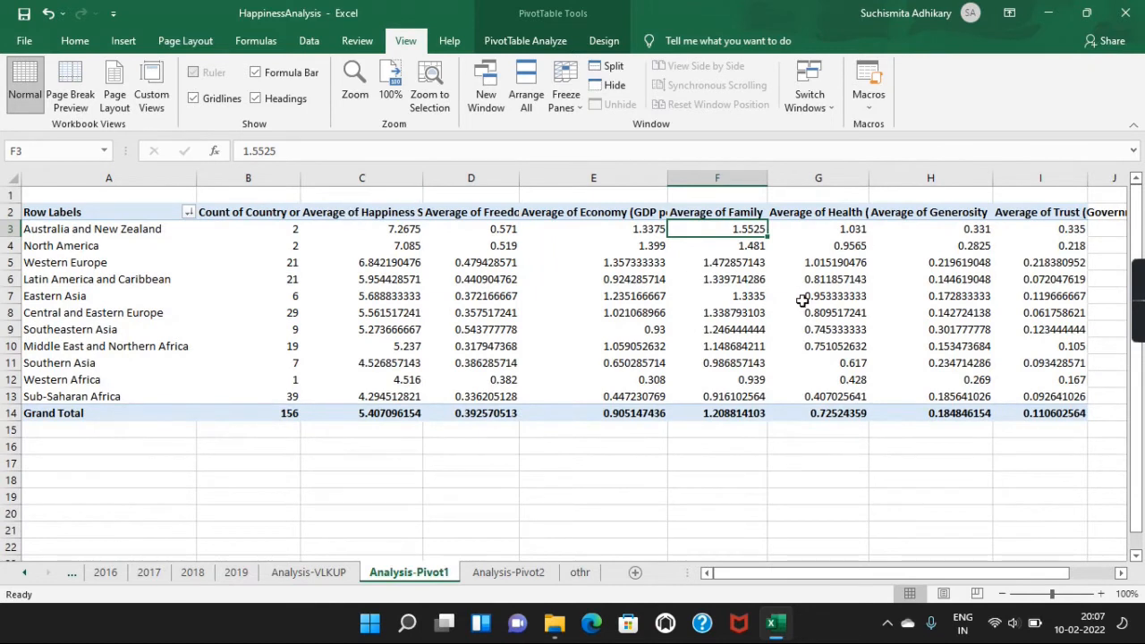
click(849, 228)
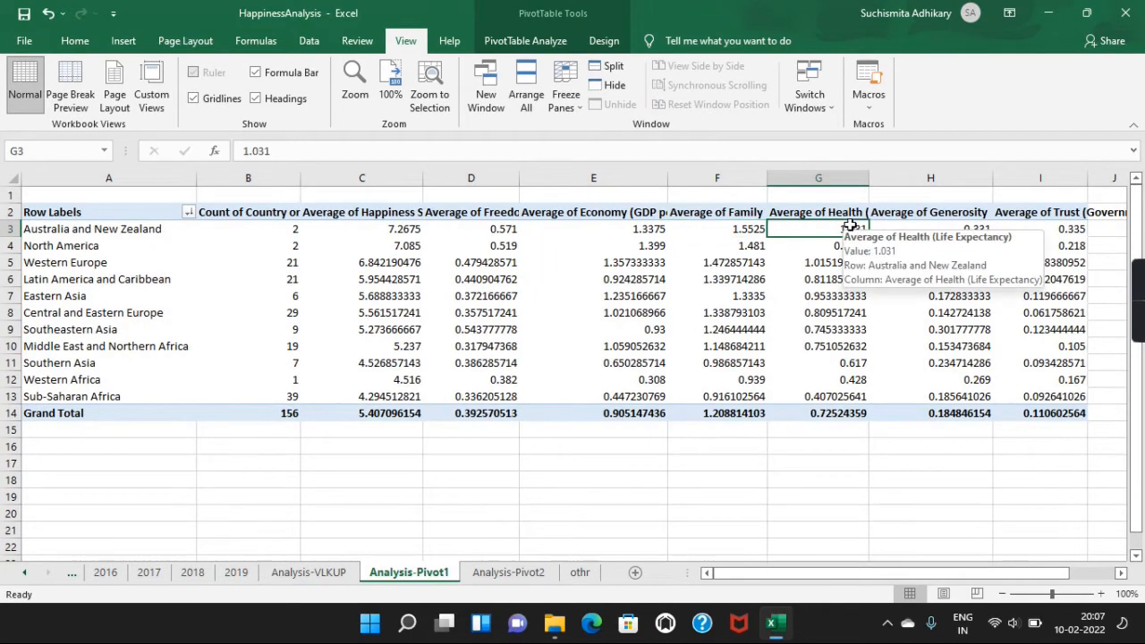
click(939, 230)
click(1048, 230)
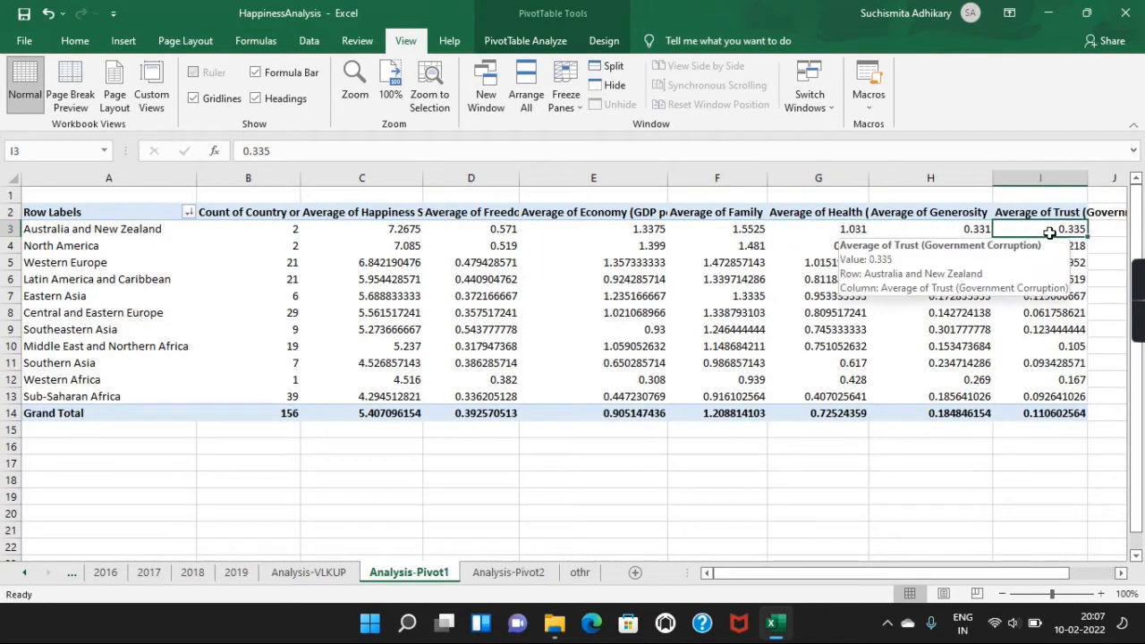
click(643, 227)
click(456, 229)
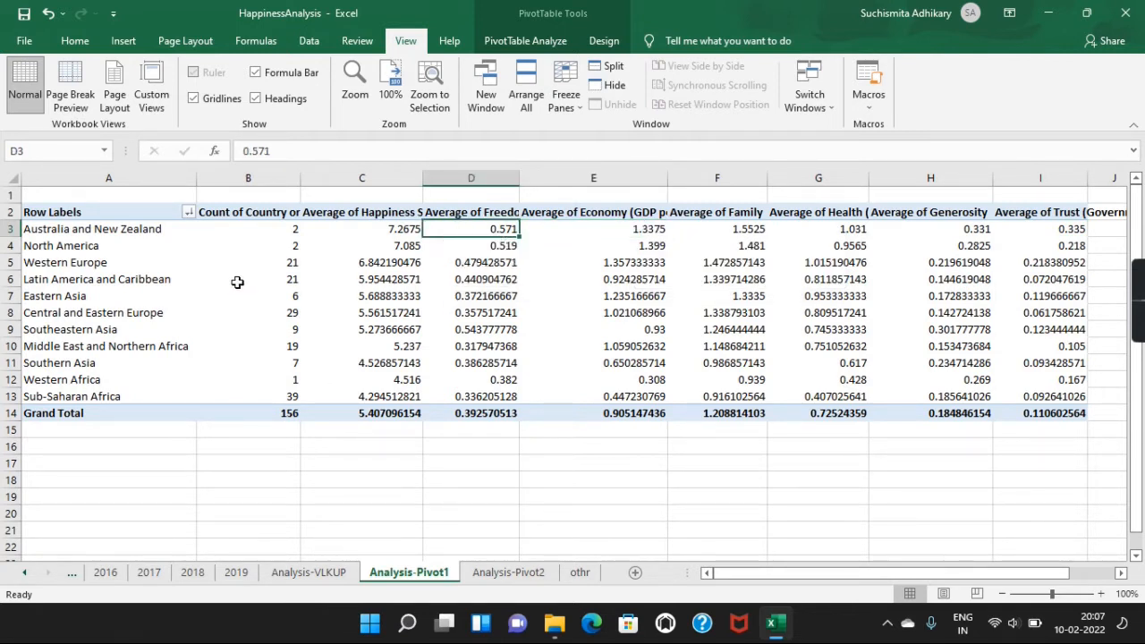
Step: Examine North America's averages for freedom, economy, family and health in the pivot table, next to Australia and New Zealand
click(12, 245)
click(363, 328)
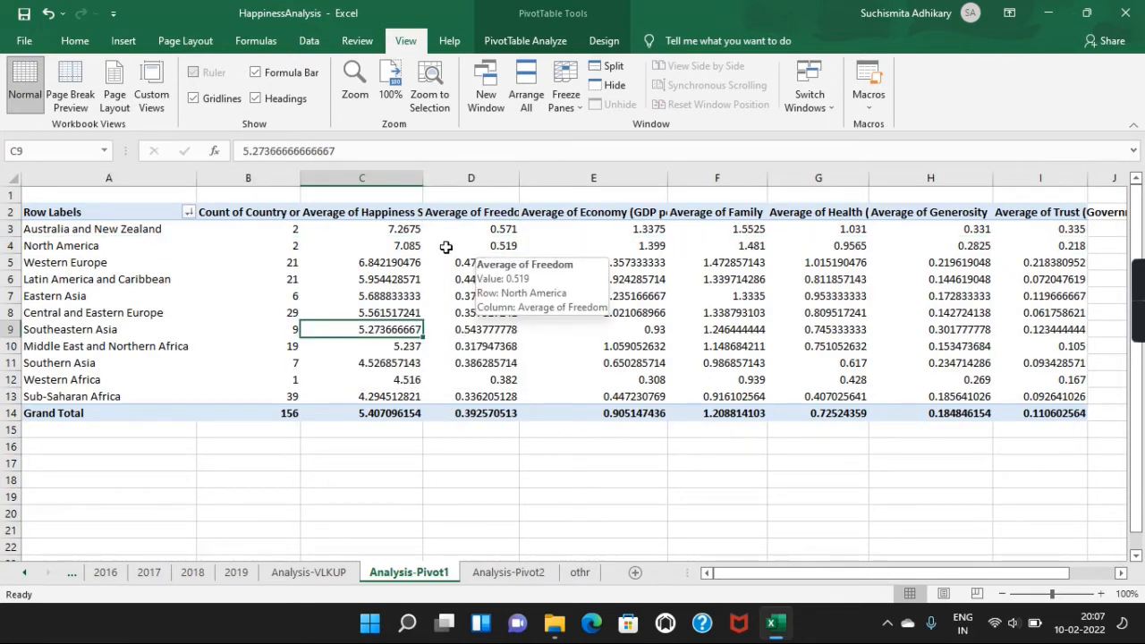
click(640, 248)
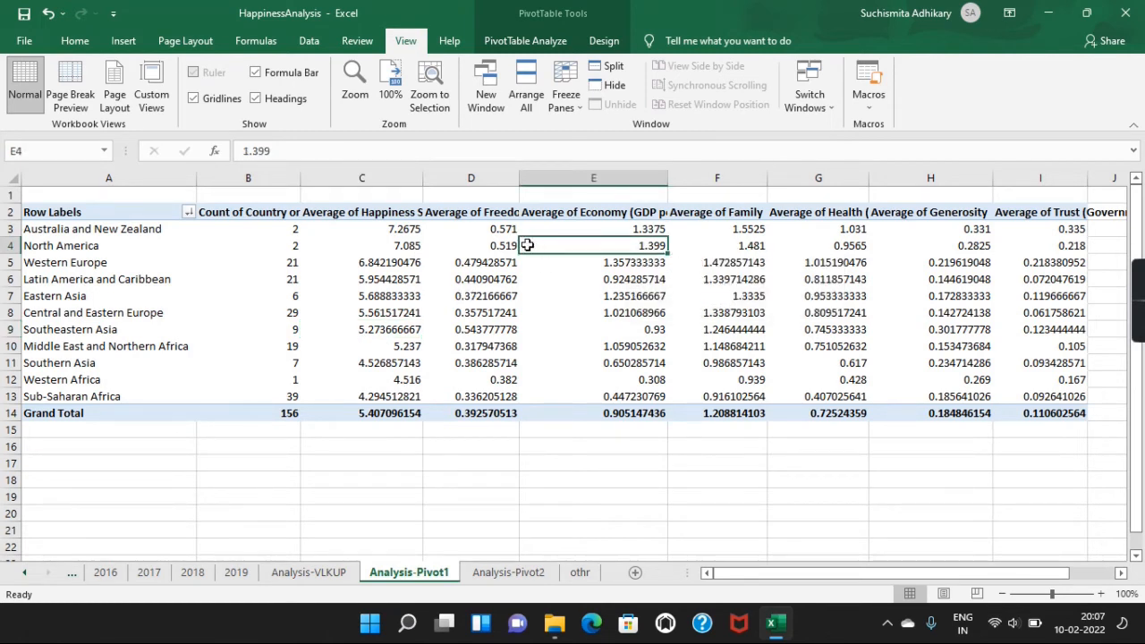
click(23, 245)
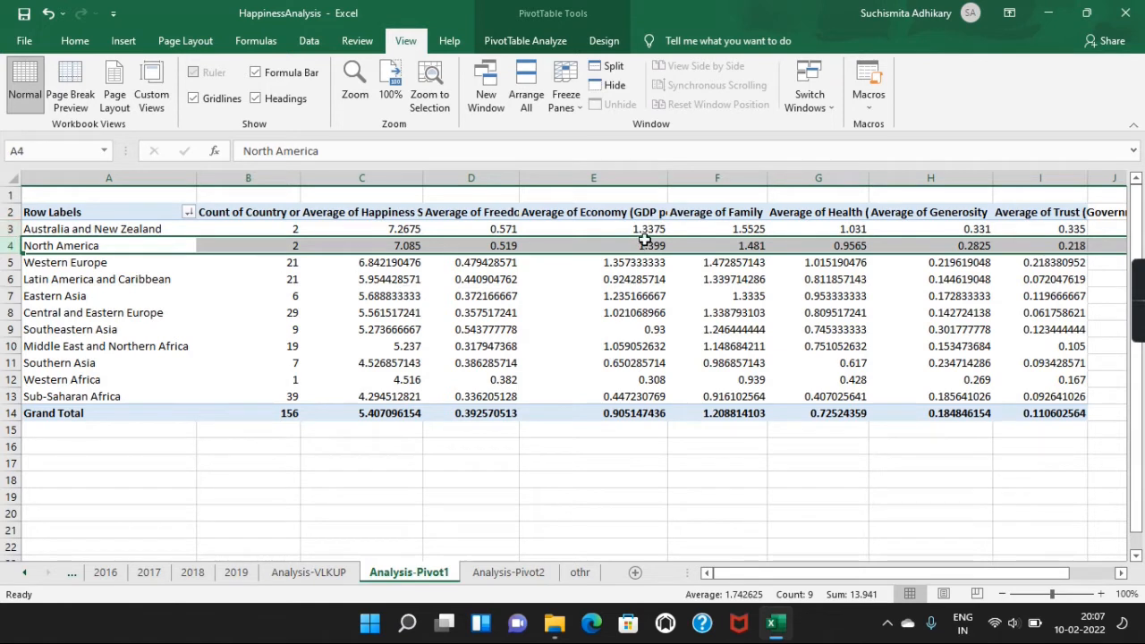
click(85, 231)
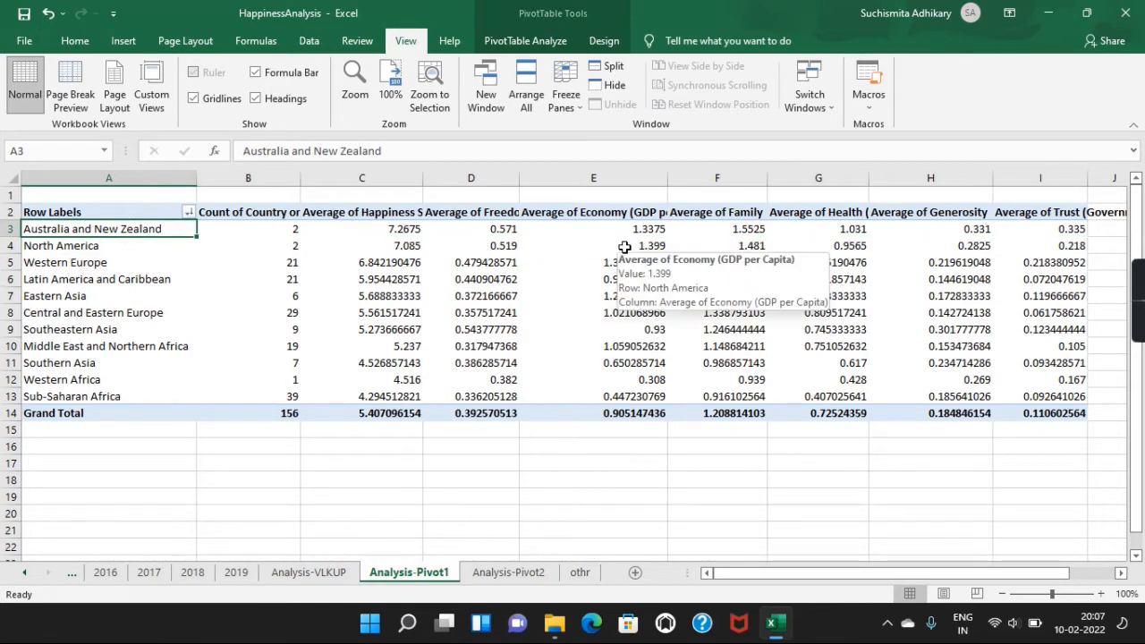
click(497, 246)
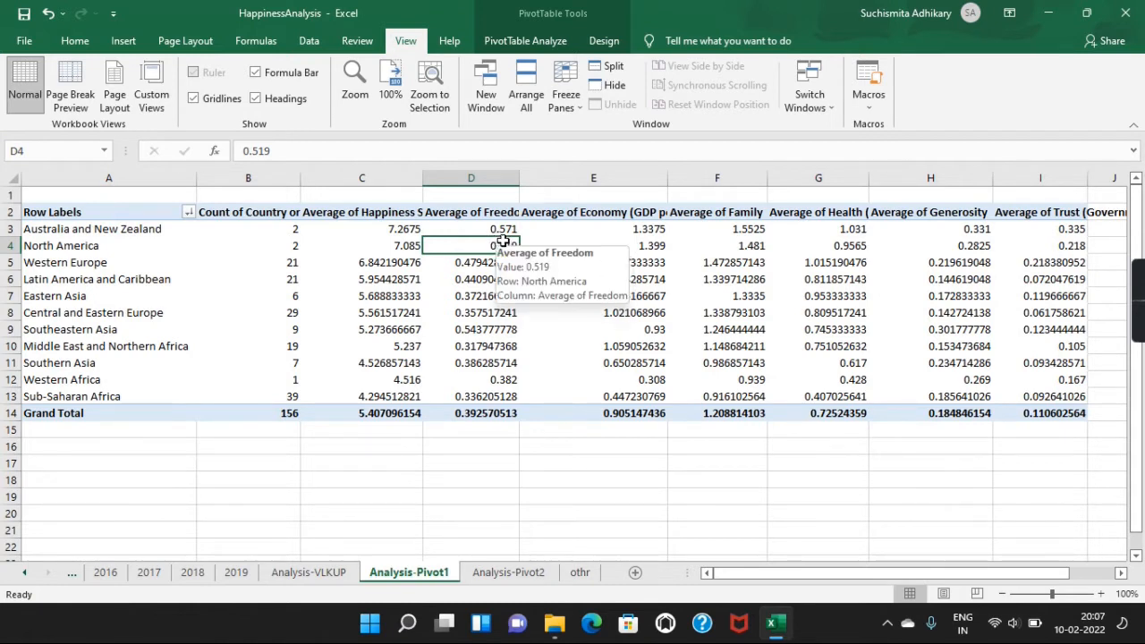
click(755, 246)
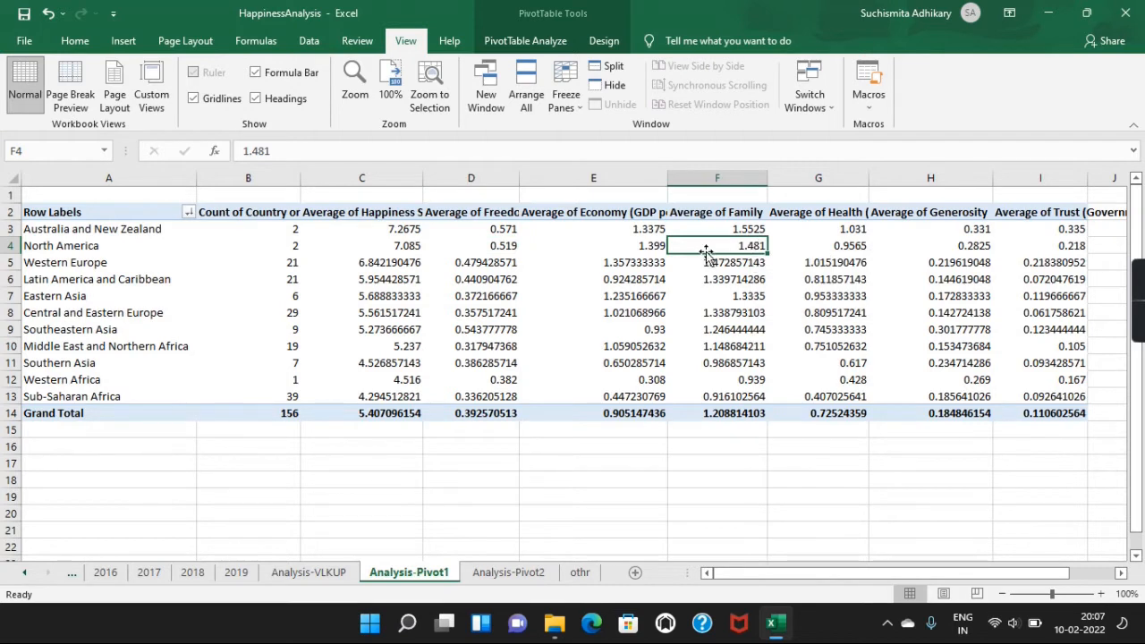
click(806, 247)
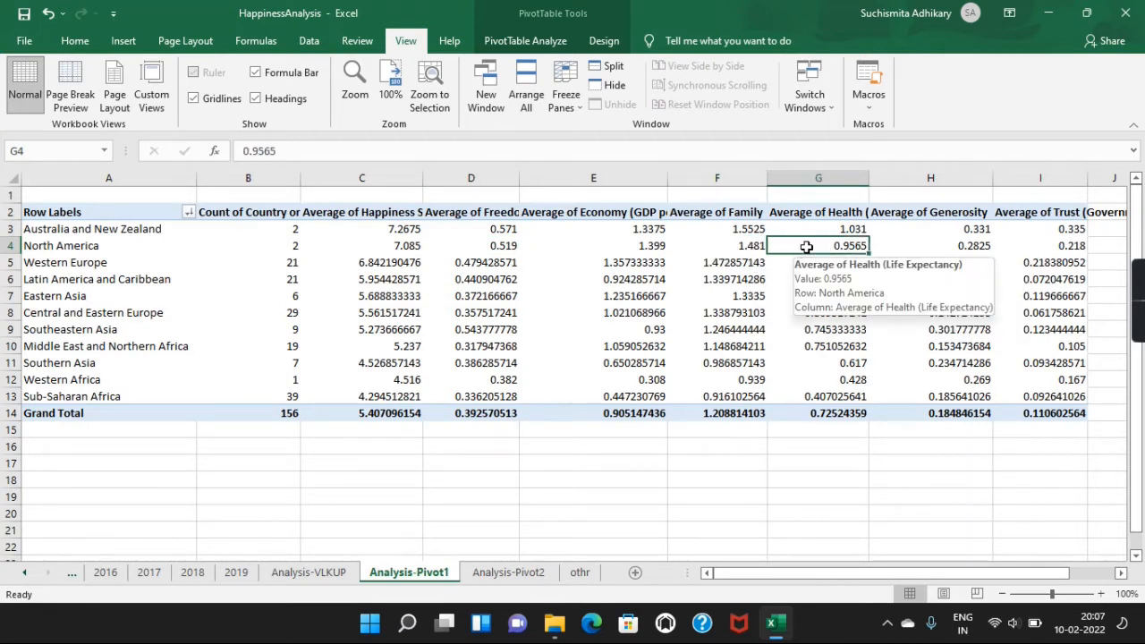
Step: Compare the health, economy and happiness score averages of North America with those of Australia and New Zealand
click(851, 231)
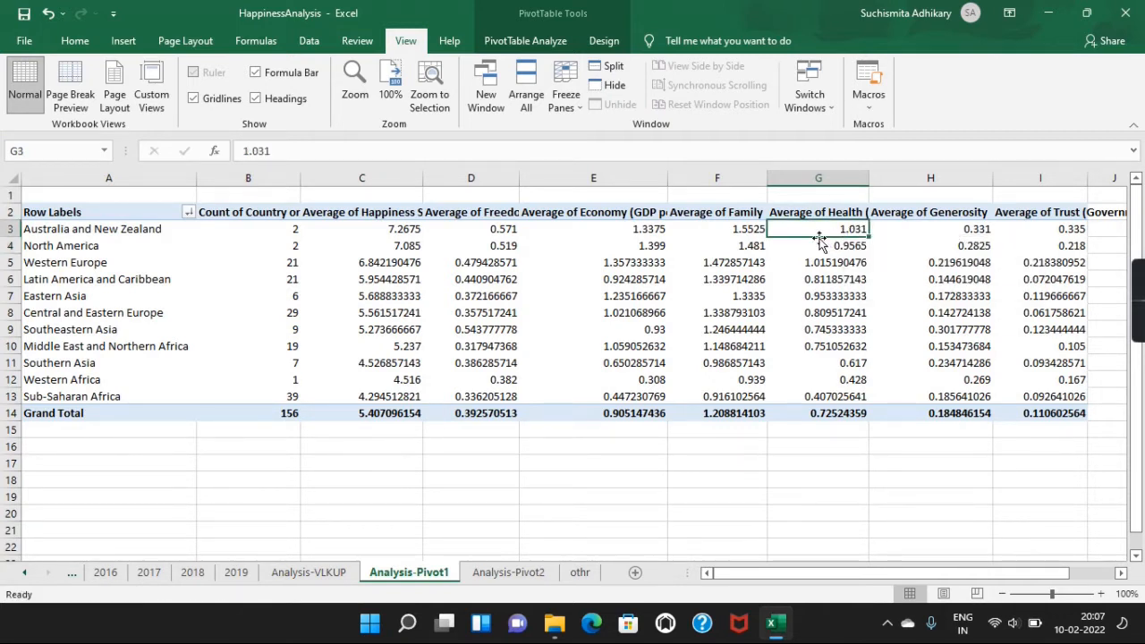
click(819, 244)
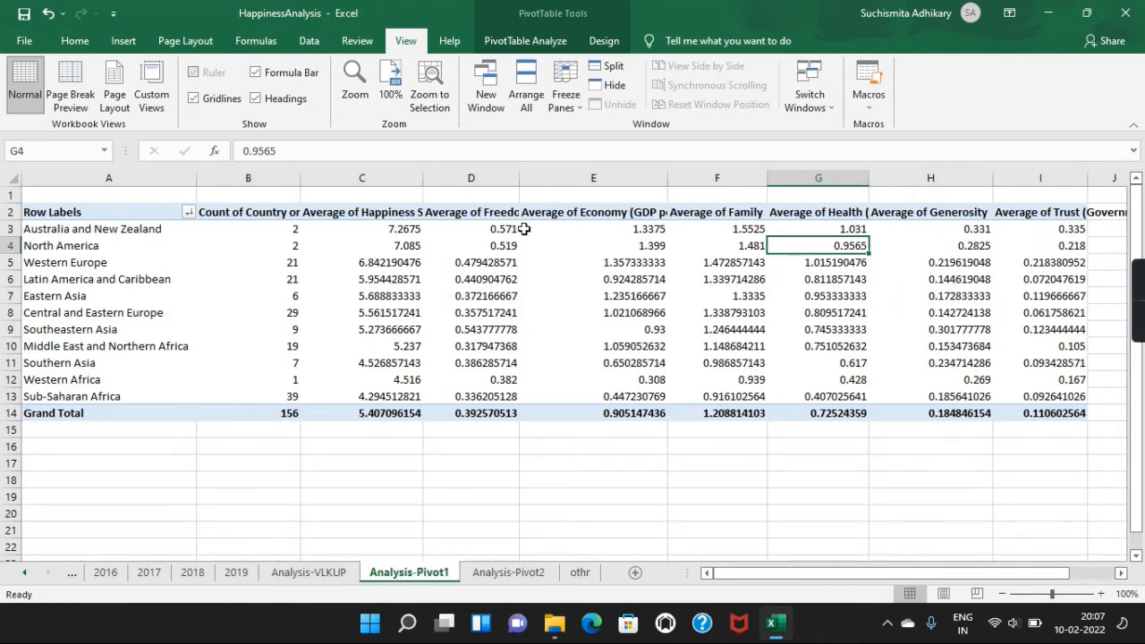
click(399, 246)
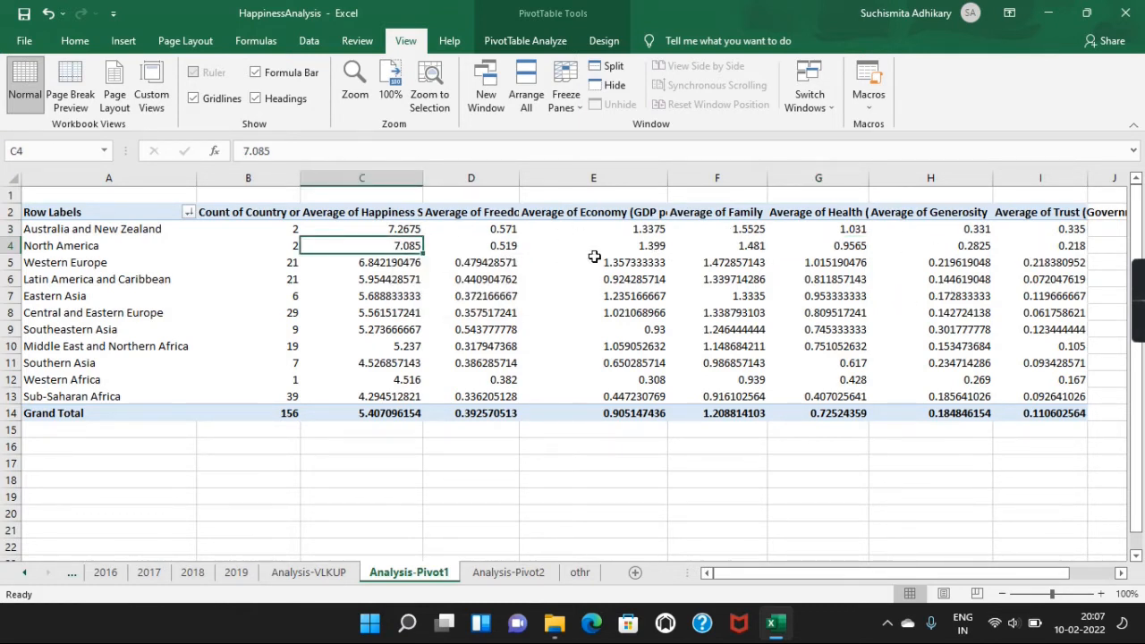
click(638, 227)
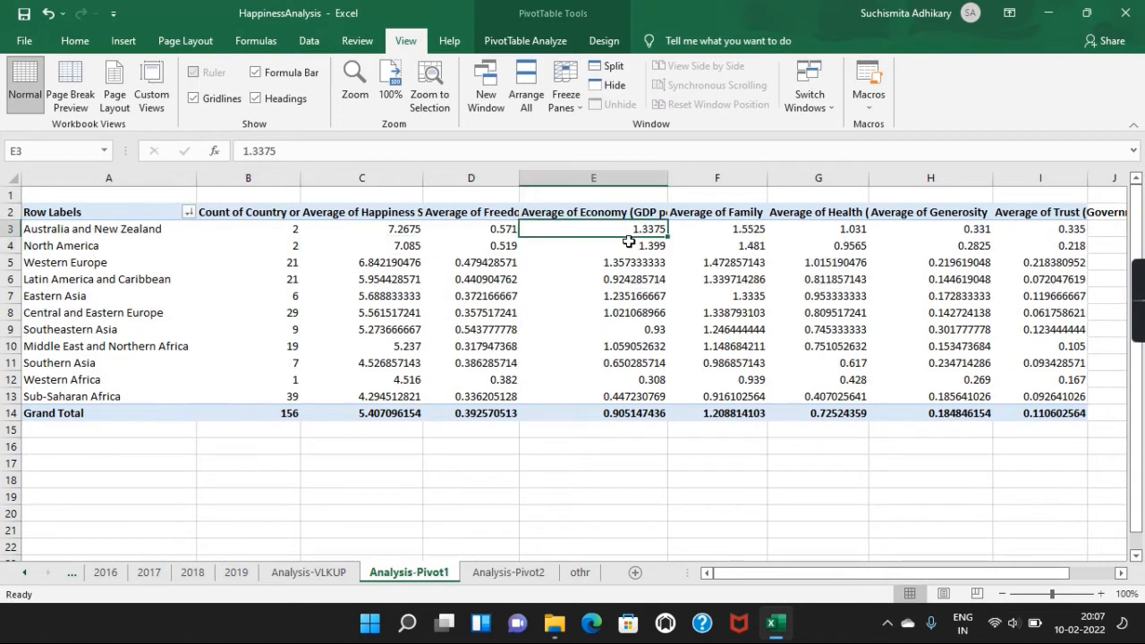
click(635, 244)
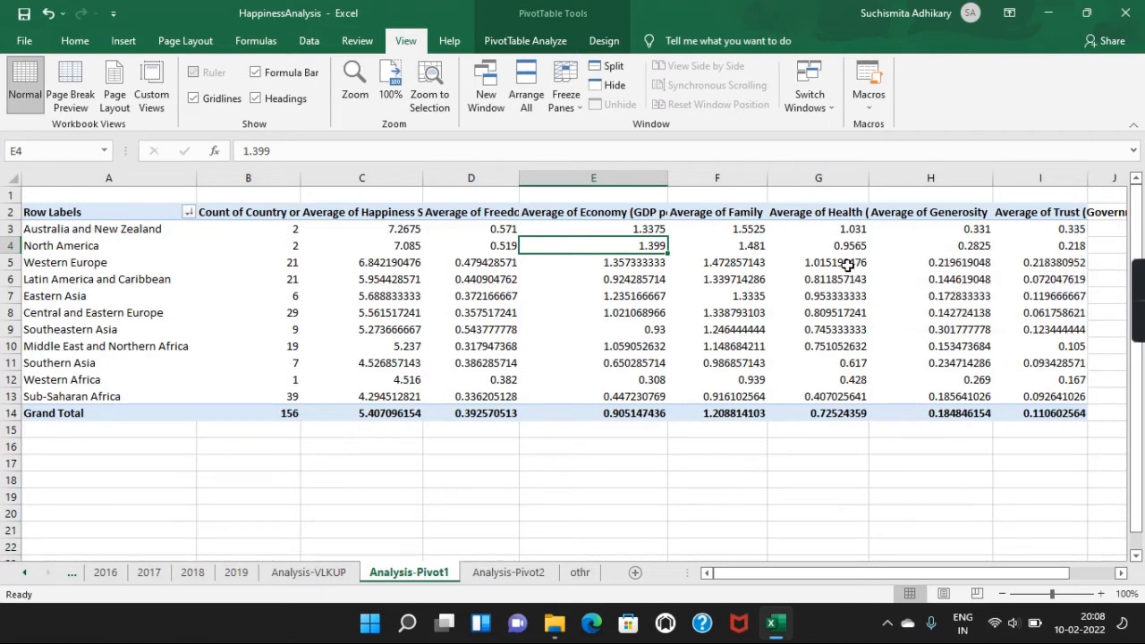
click(398, 244)
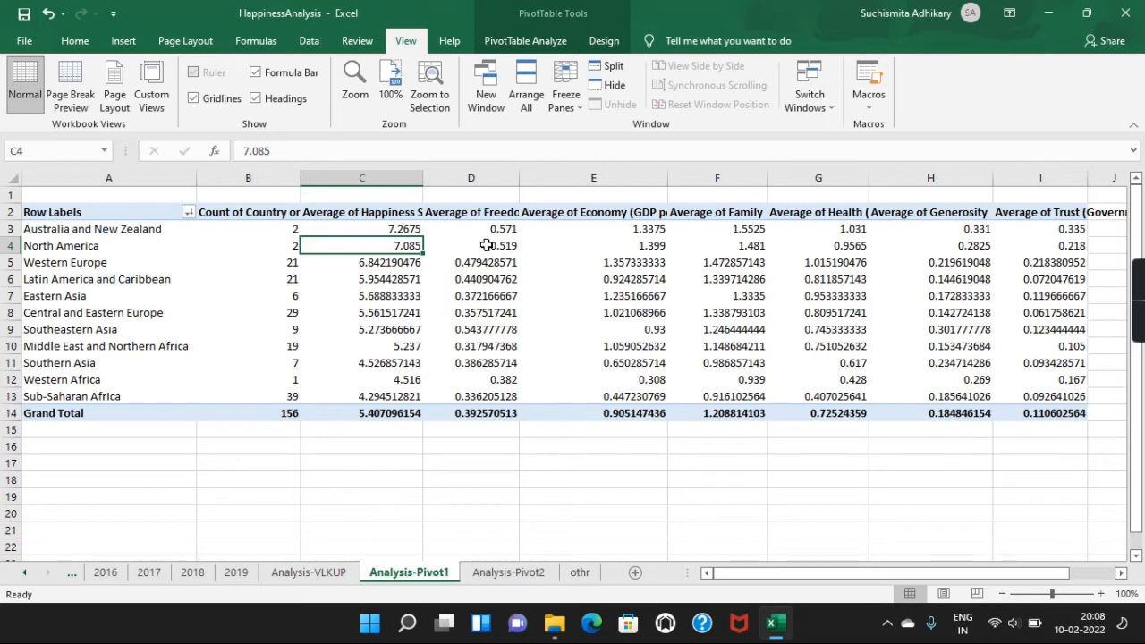
click(78, 230)
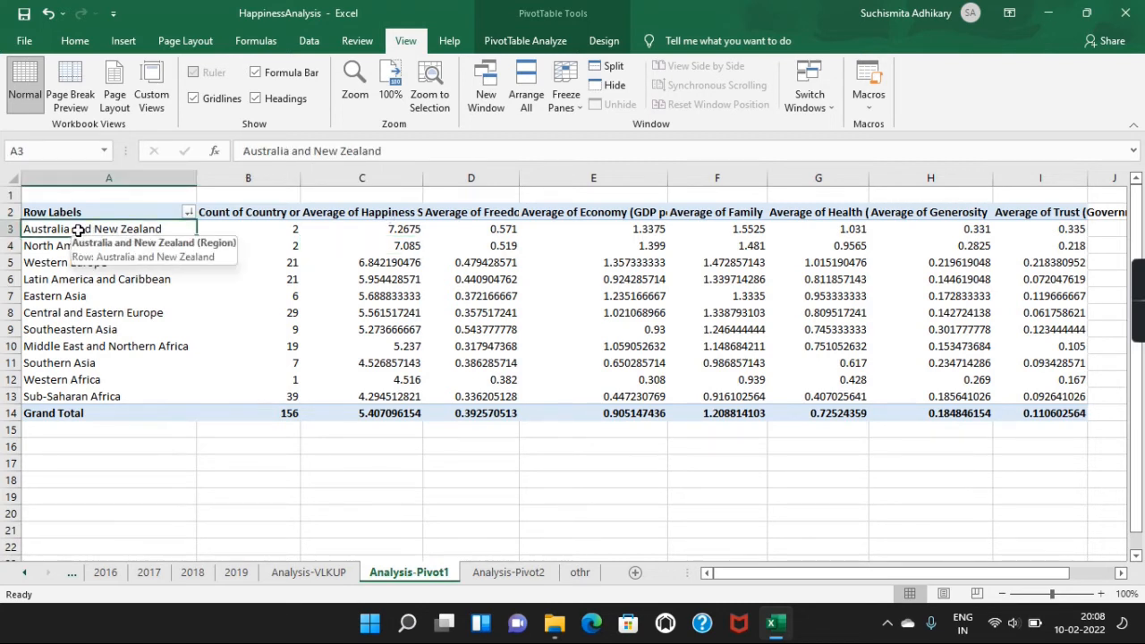
click(68, 244)
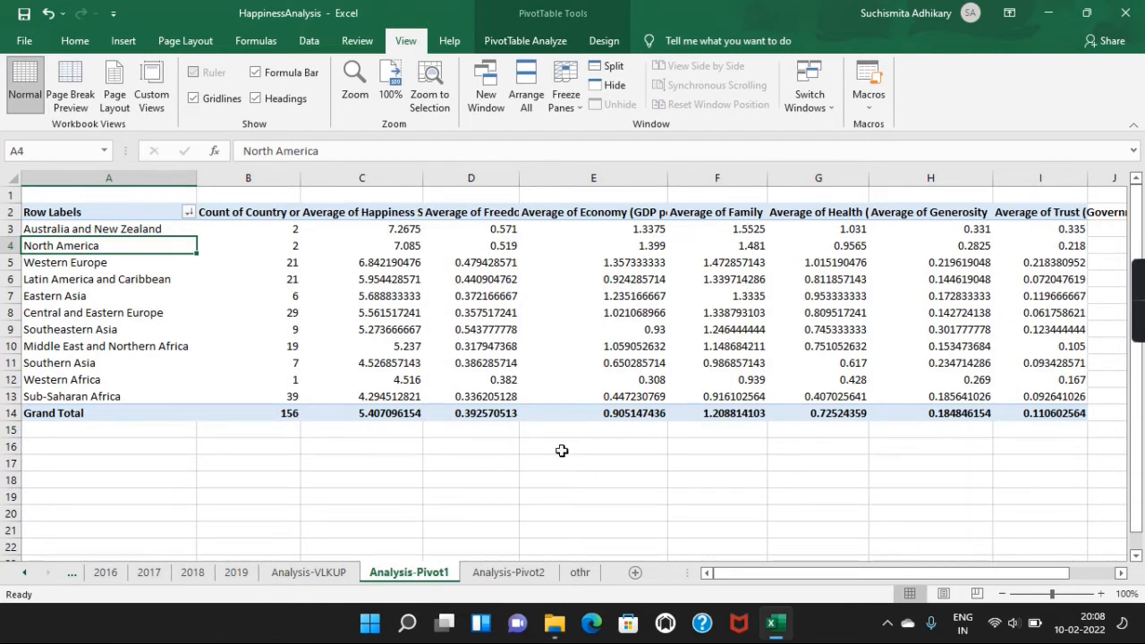
Step: Insert a pivot table from the 2019 sheet's data range A1:J157, placed at cell A1 of the existing Analysis-Pivot2 sheet
click(236, 572)
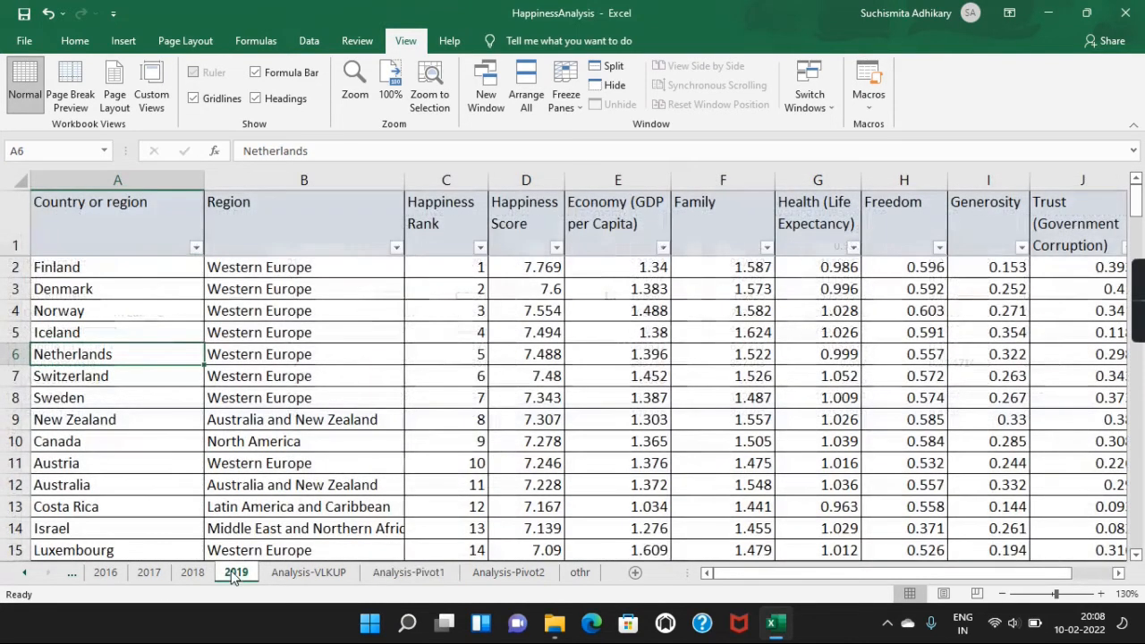
click(115, 237)
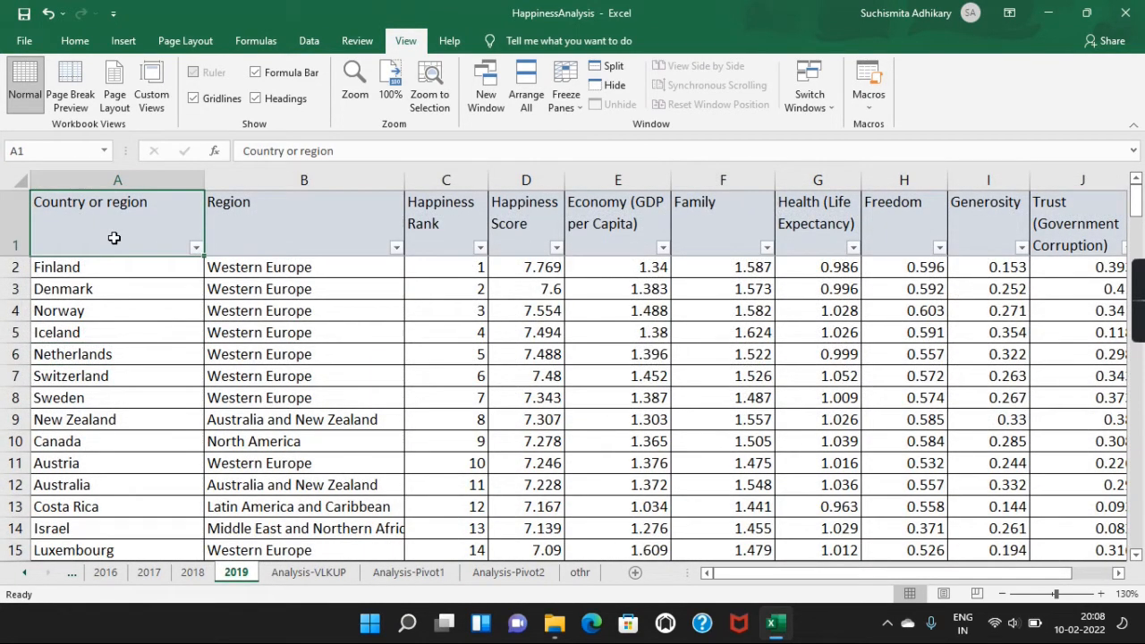
key(ctrl+shift+Right)
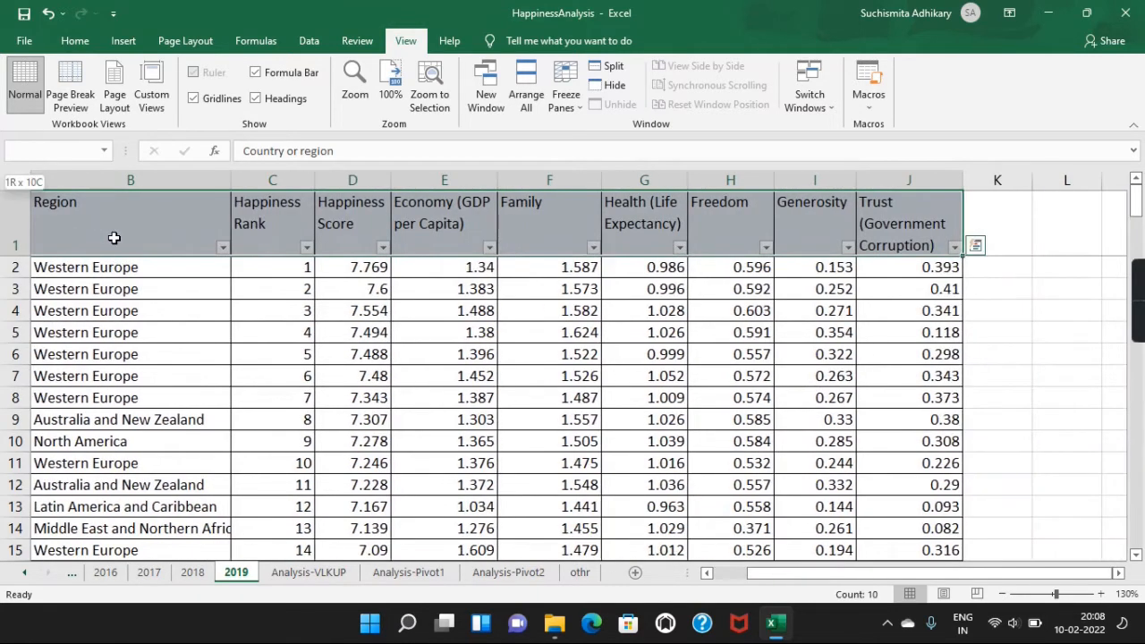
key(ctrl+shift+Down)
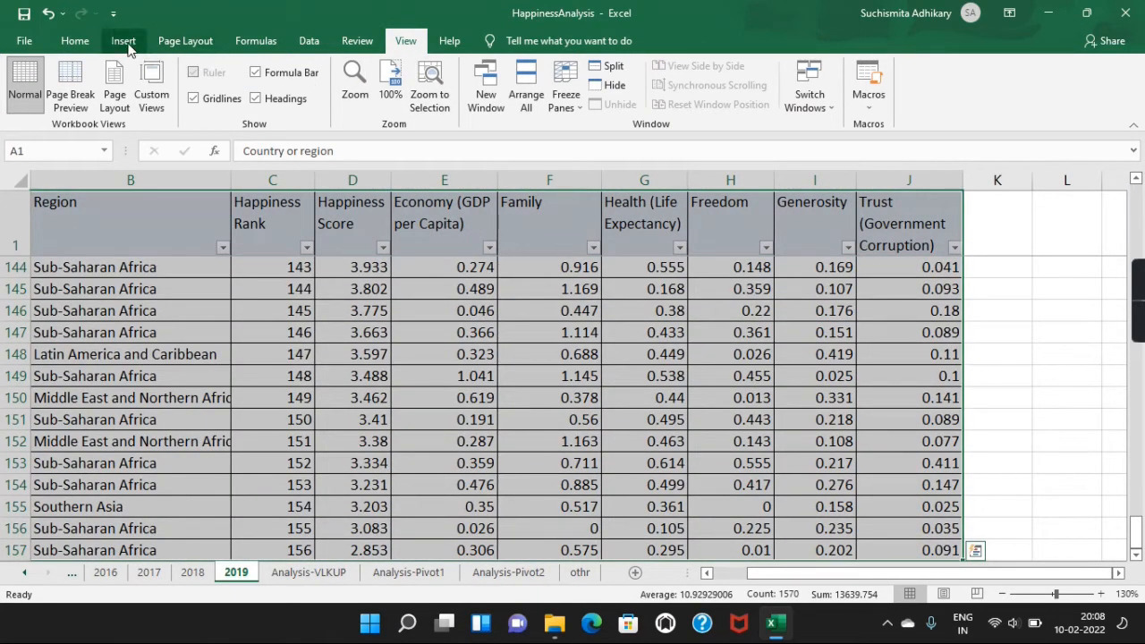
click(123, 41)
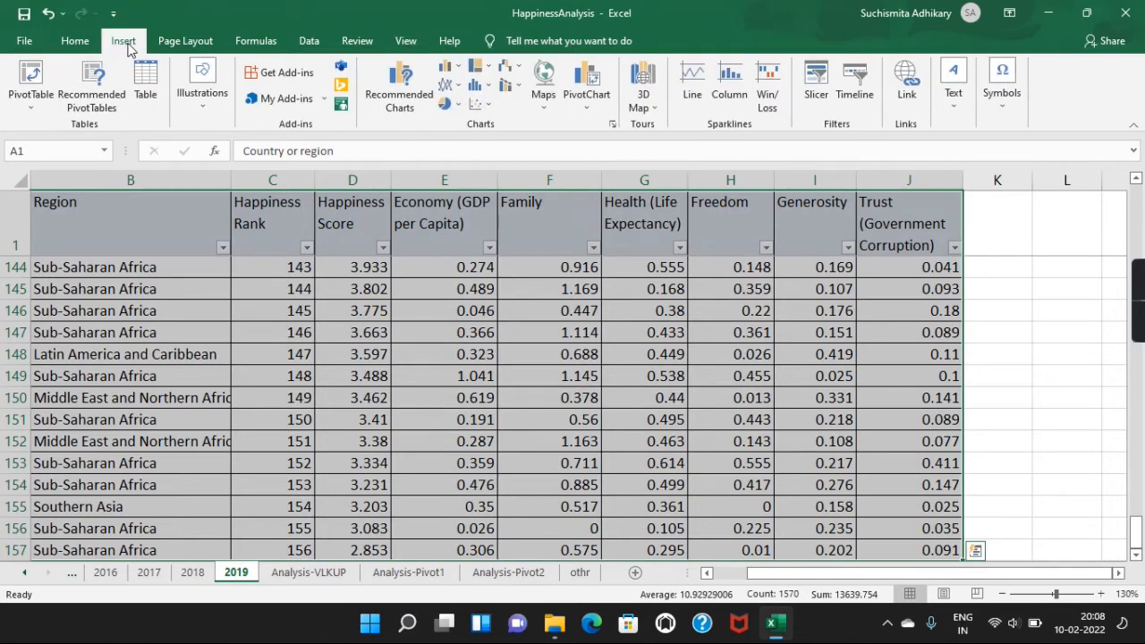
click(32, 100)
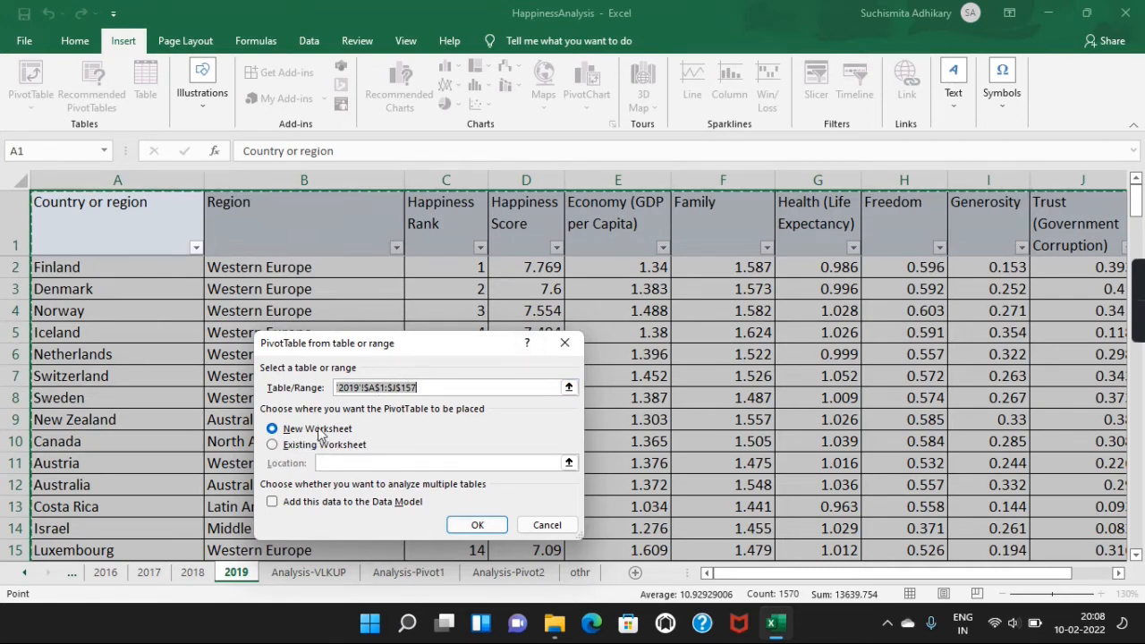
click(272, 445)
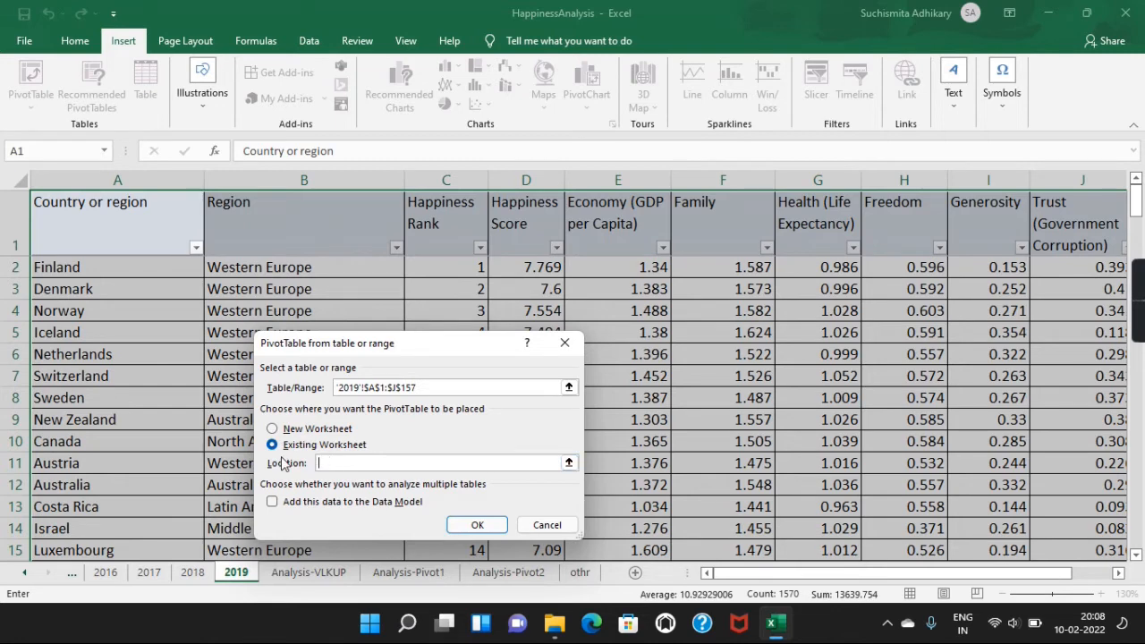
click(568, 464)
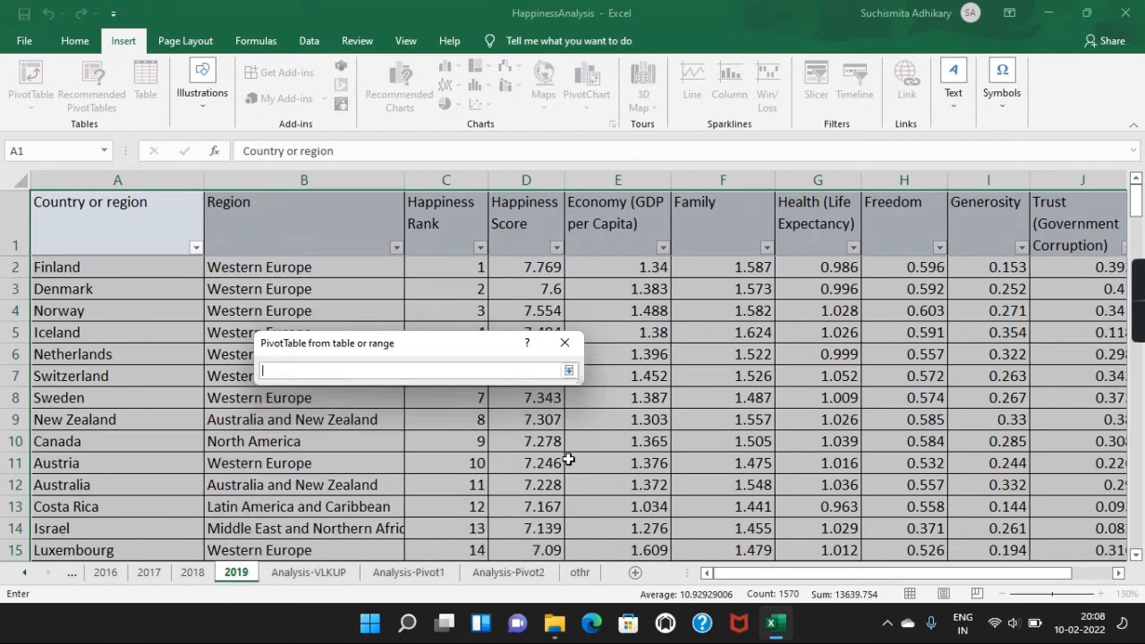
click(505, 575)
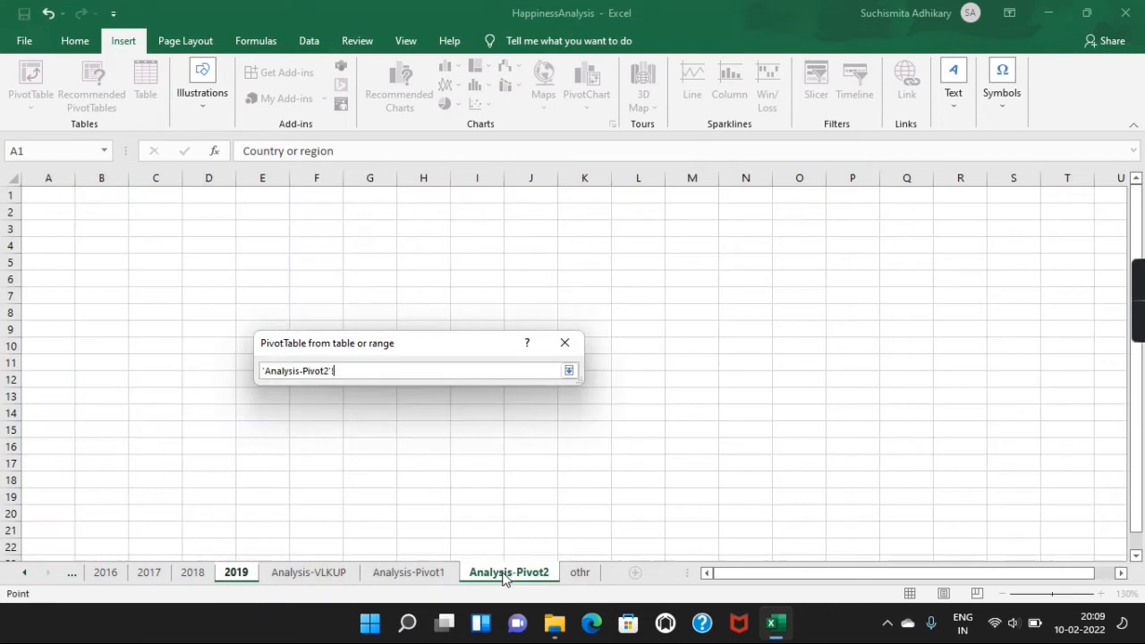
click(45, 197)
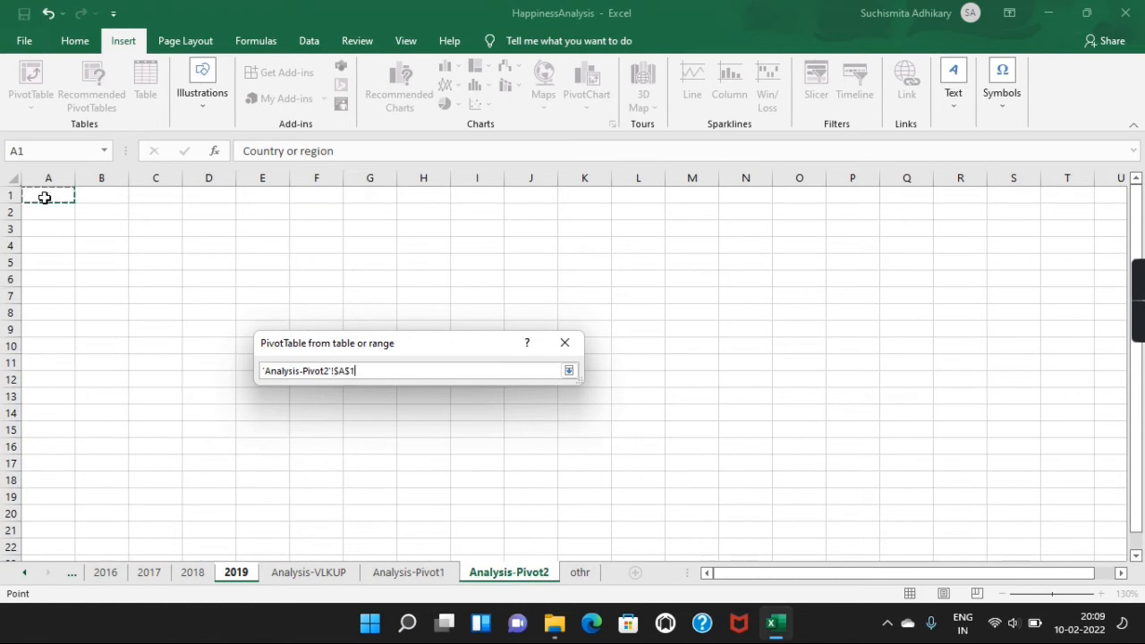
click(568, 371)
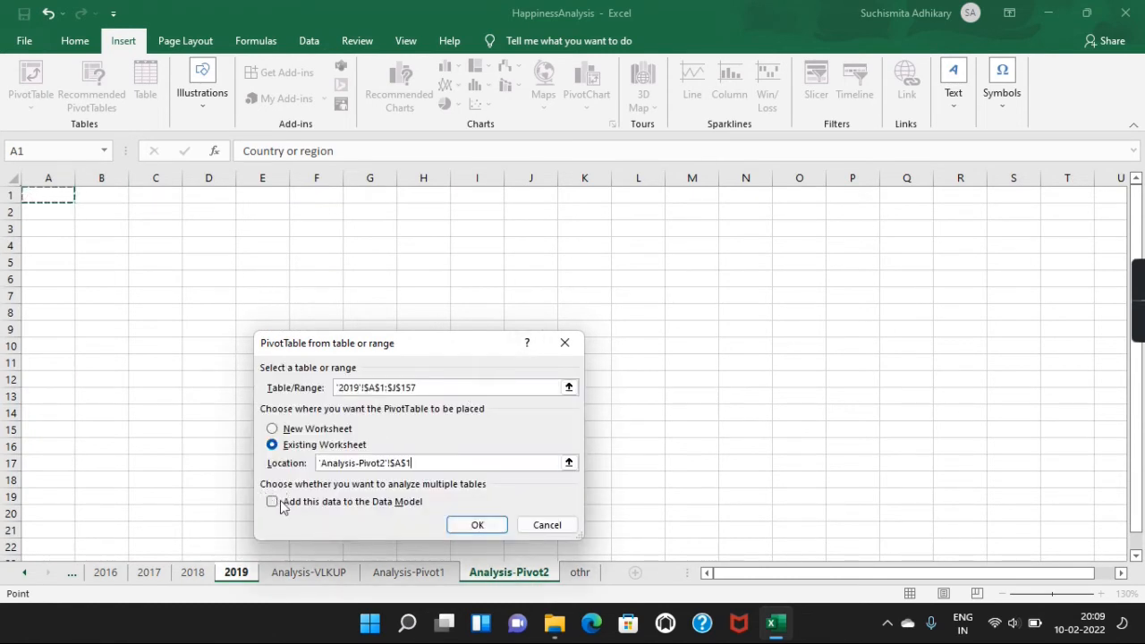
click(475, 529)
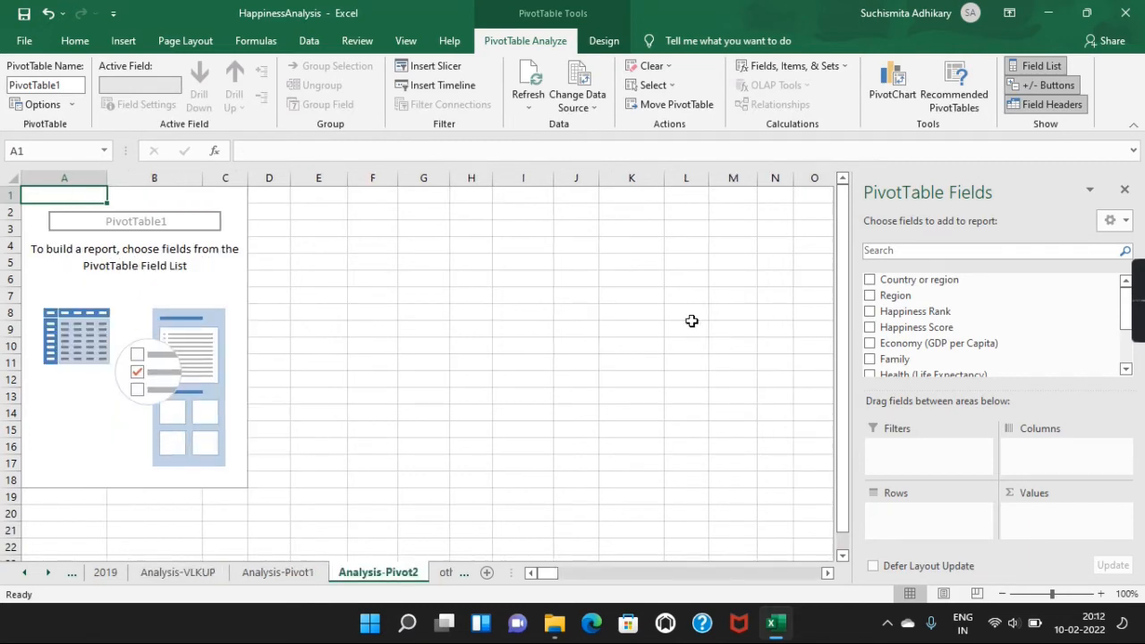
Step: Add the Region field to the rows of the new pivot table on the Analysis-Pivot2 sheet
click(308, 576)
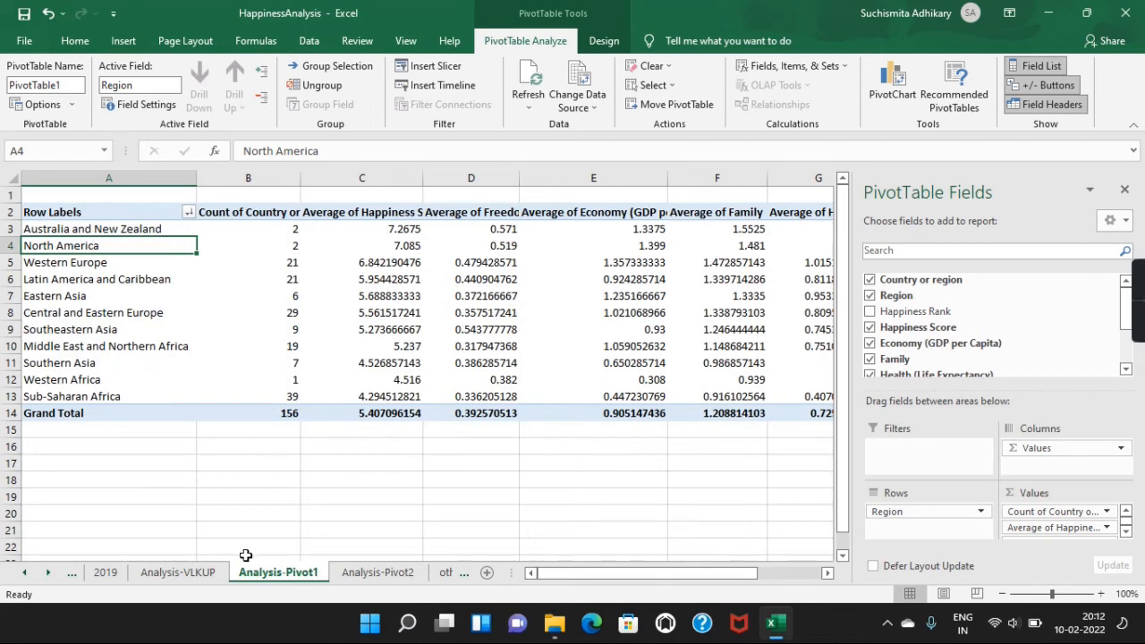
click(376, 575)
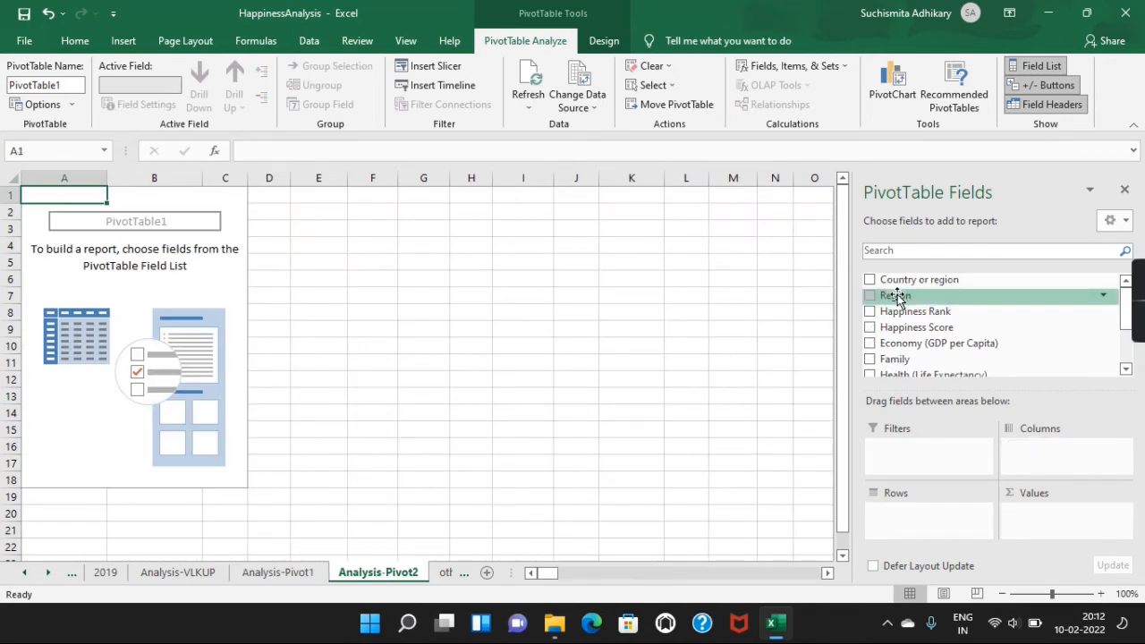
drag(897, 298, 921, 535)
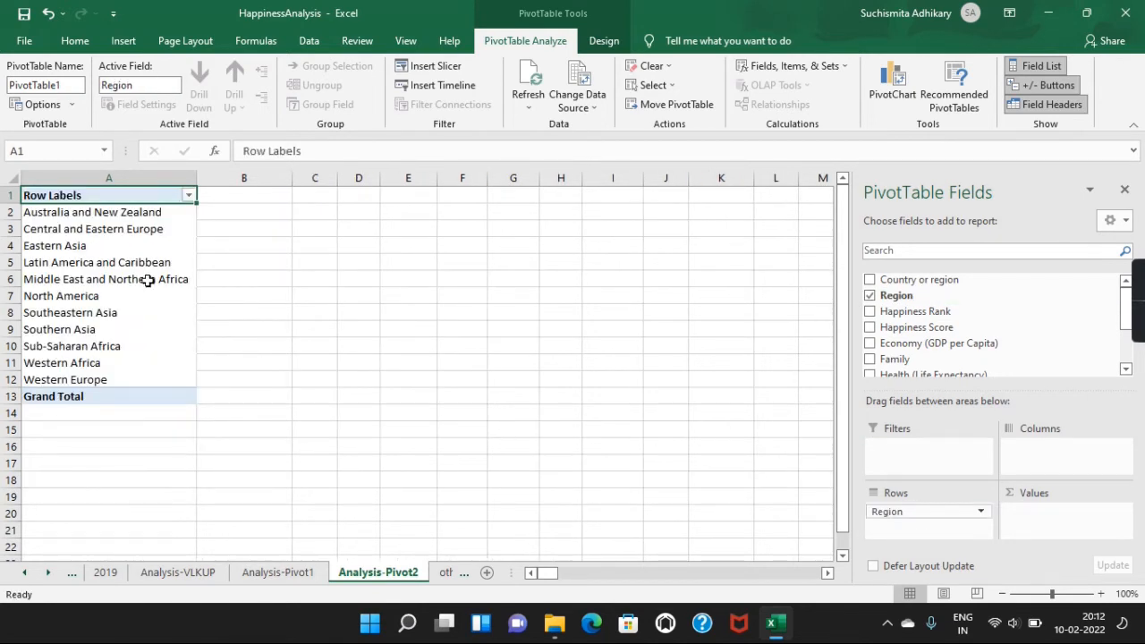
Step: Add the Country or region field to the pivot table's values as a count for each region
click(10, 212)
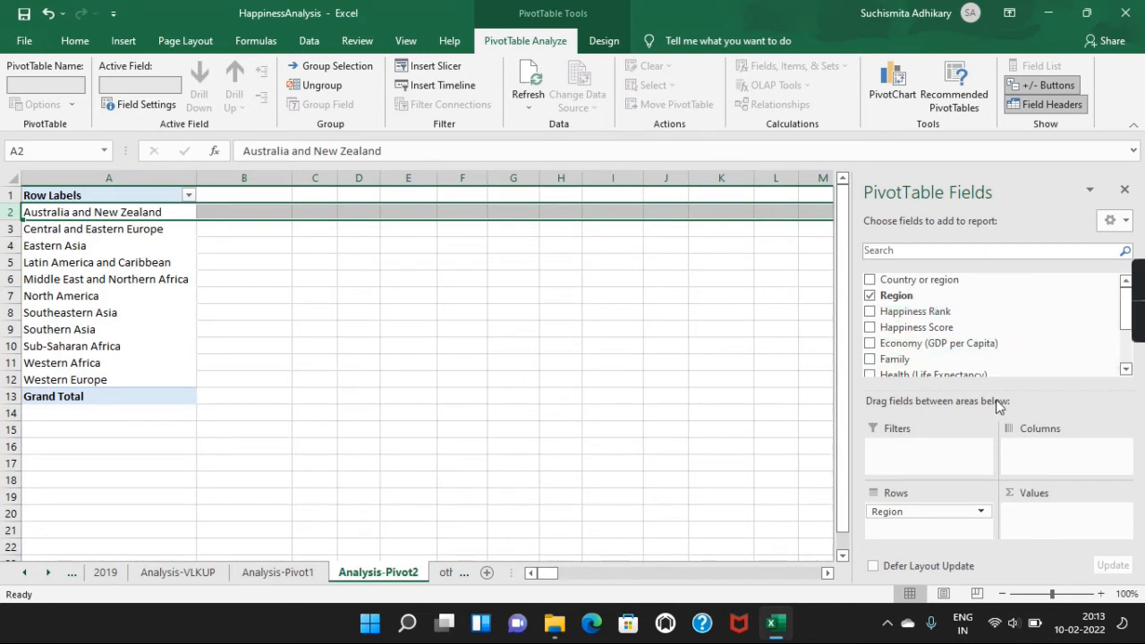
scroll(946, 347, down, 2)
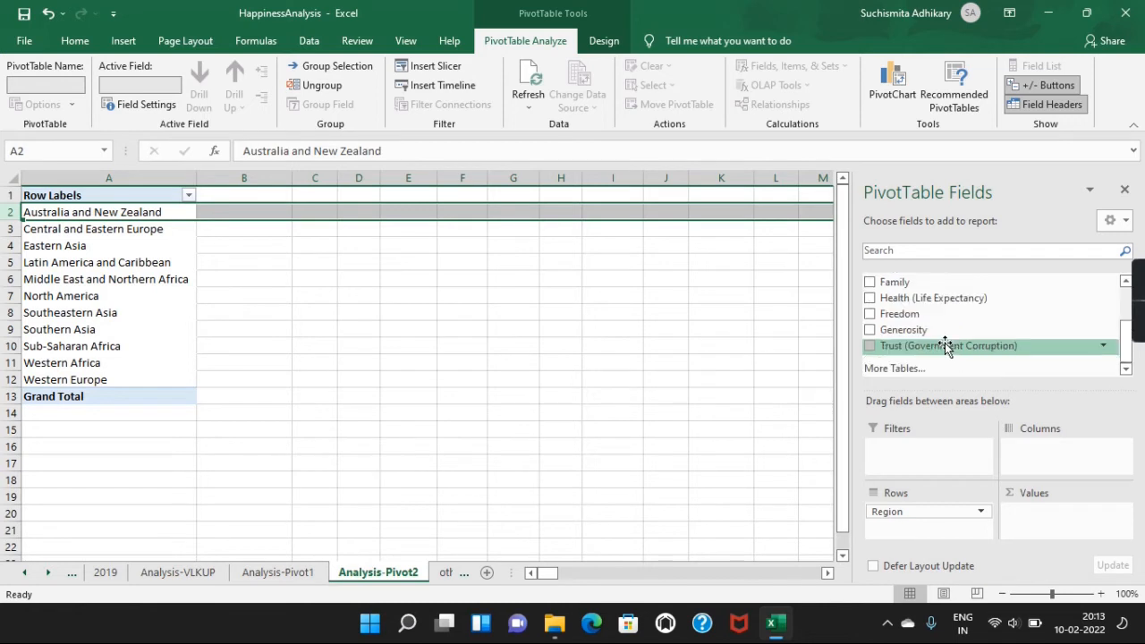
scroll(946, 347, up, 2)
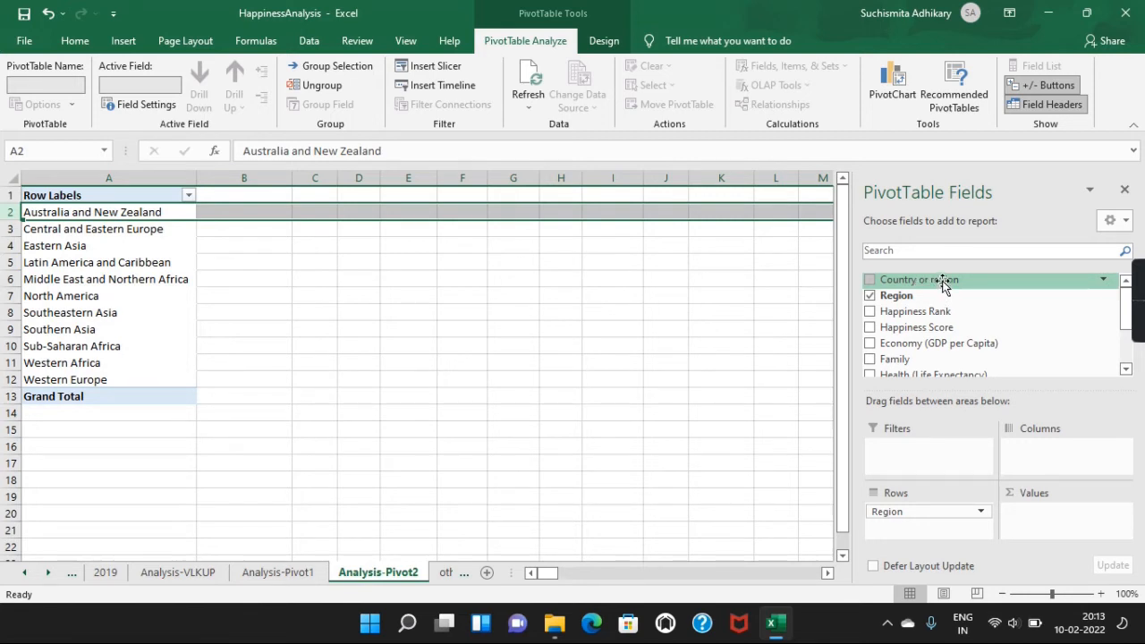
drag(942, 283, 1037, 530)
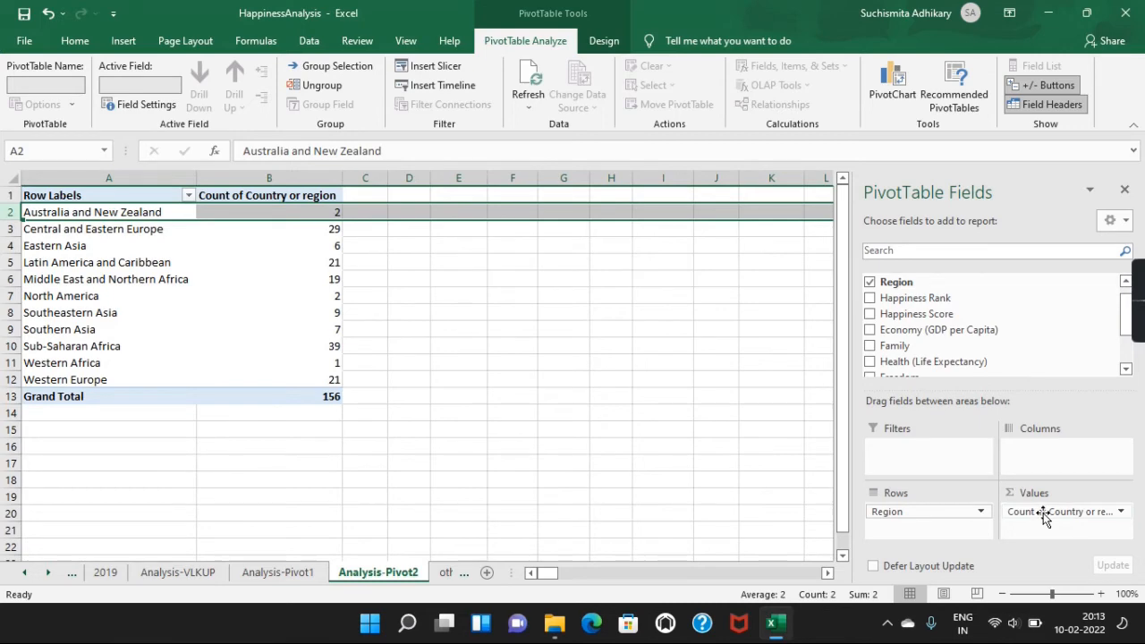
click(413, 241)
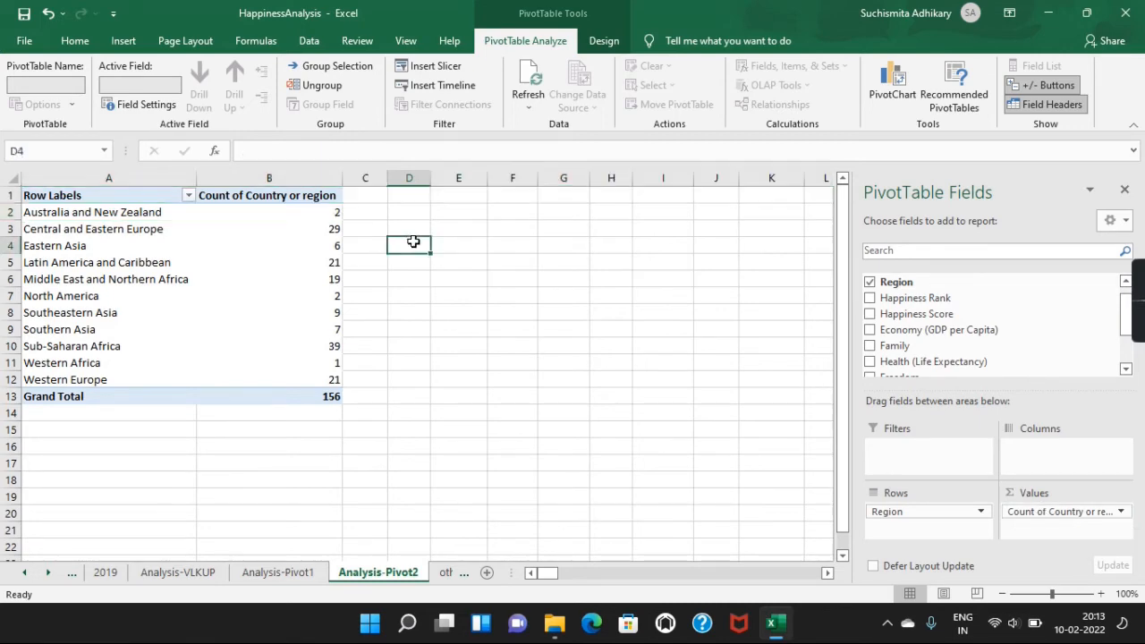
Step: Narrow the Count of Country or region column of the pivot table
click(309, 210)
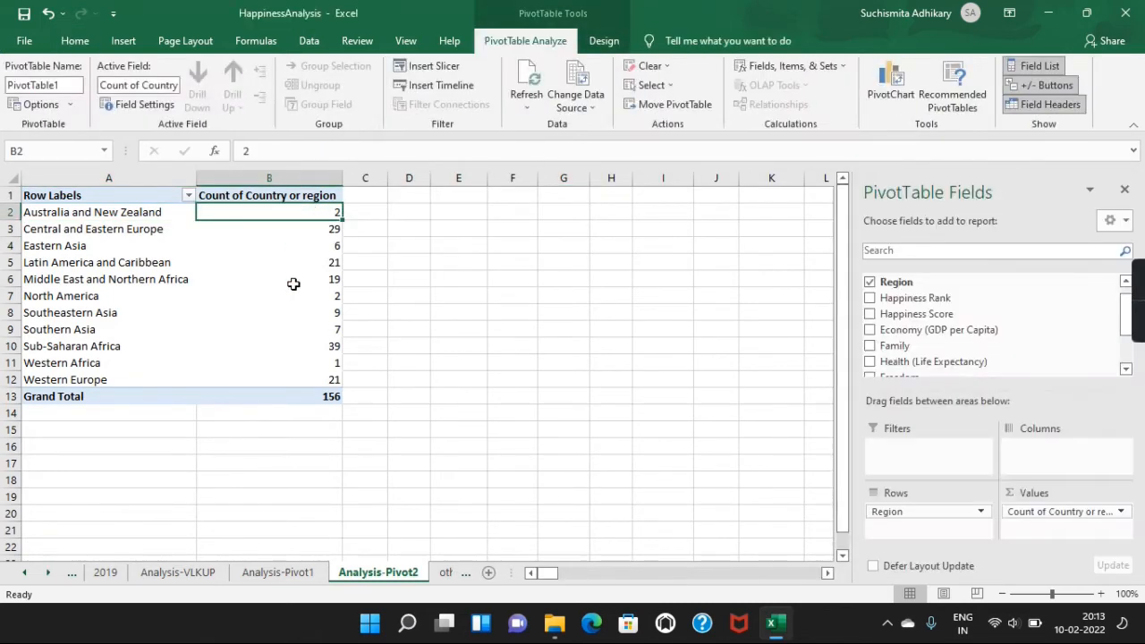
click(285, 381)
drag(331, 179, 293, 180)
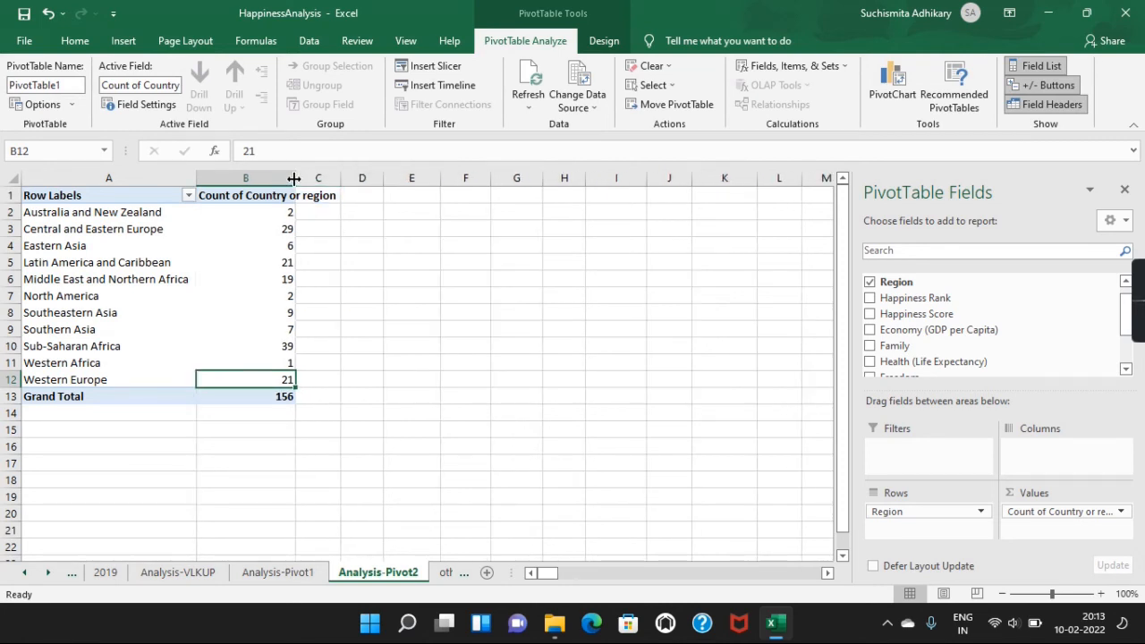
click(362, 358)
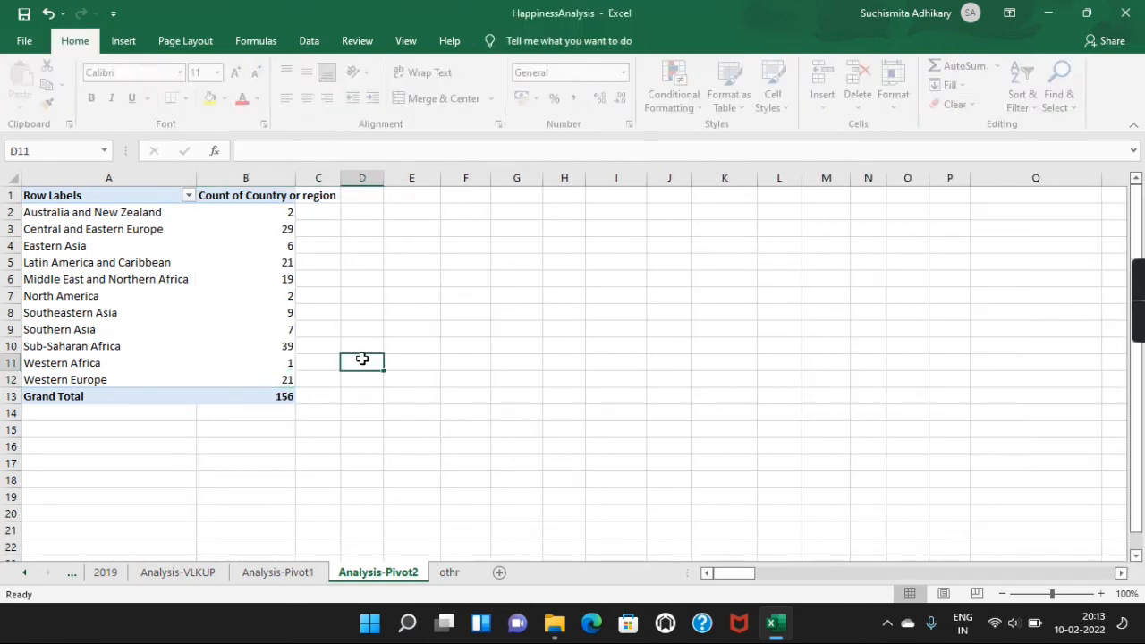
click(329, 197)
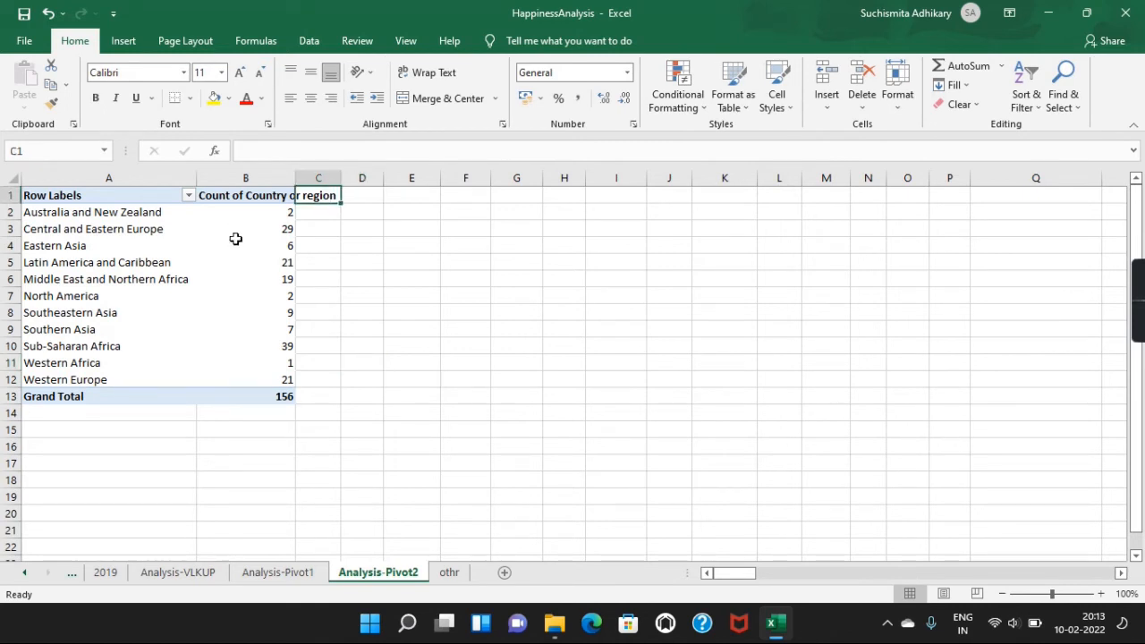
click(280, 306)
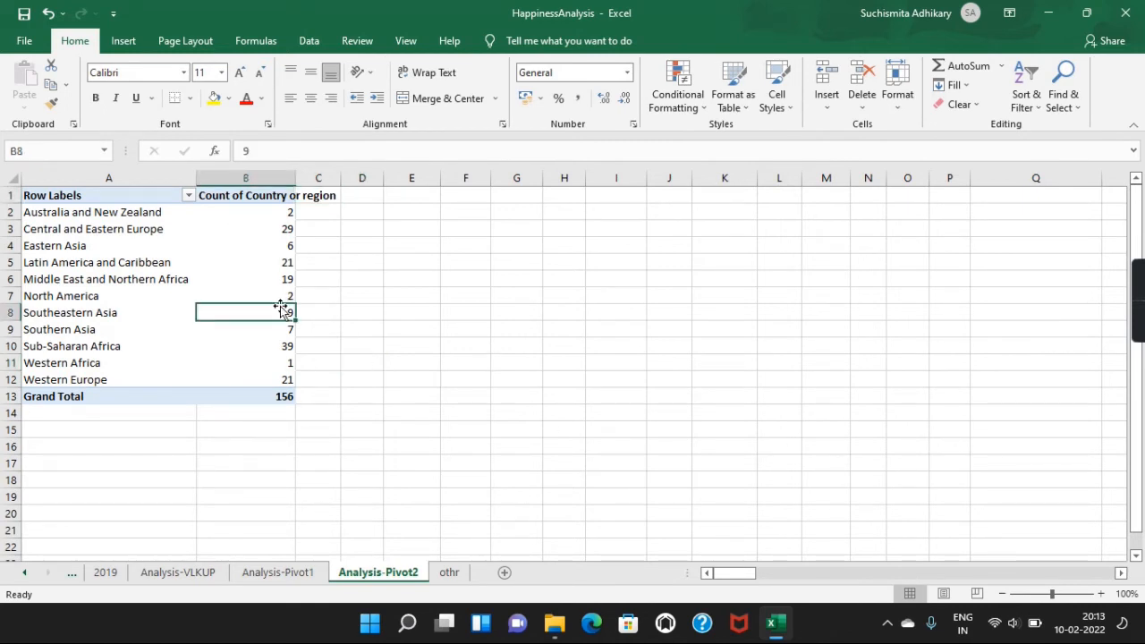
Step: Shorten the field list to give the pivot table's filter, column, row and value areas more room
scroll(1033, 358, down, 1)
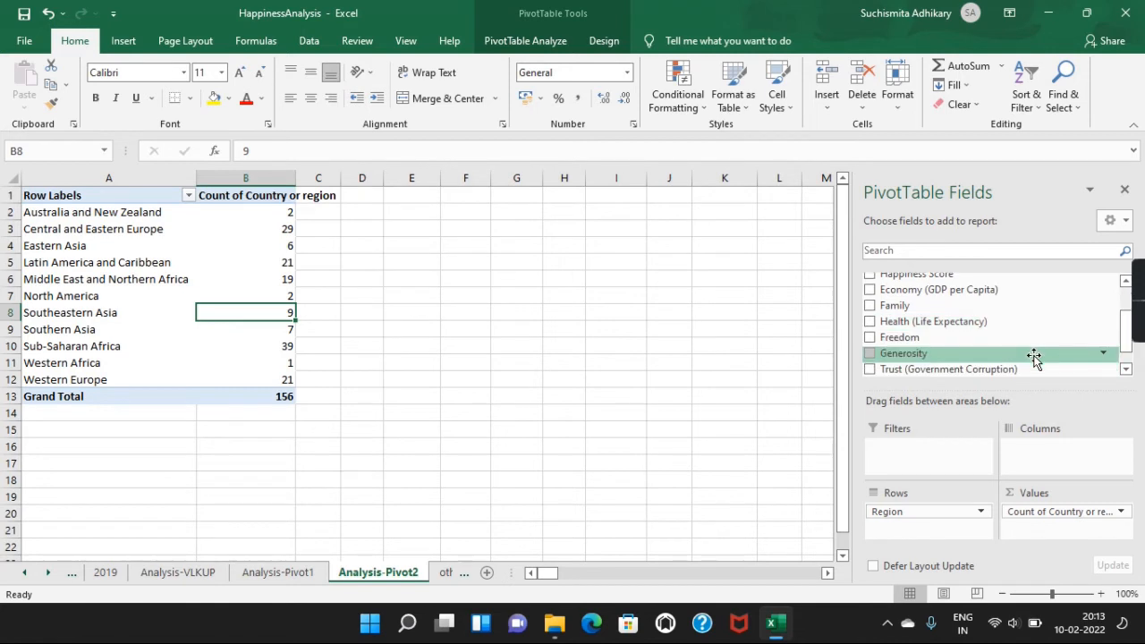
scroll(1034, 358, up, 2)
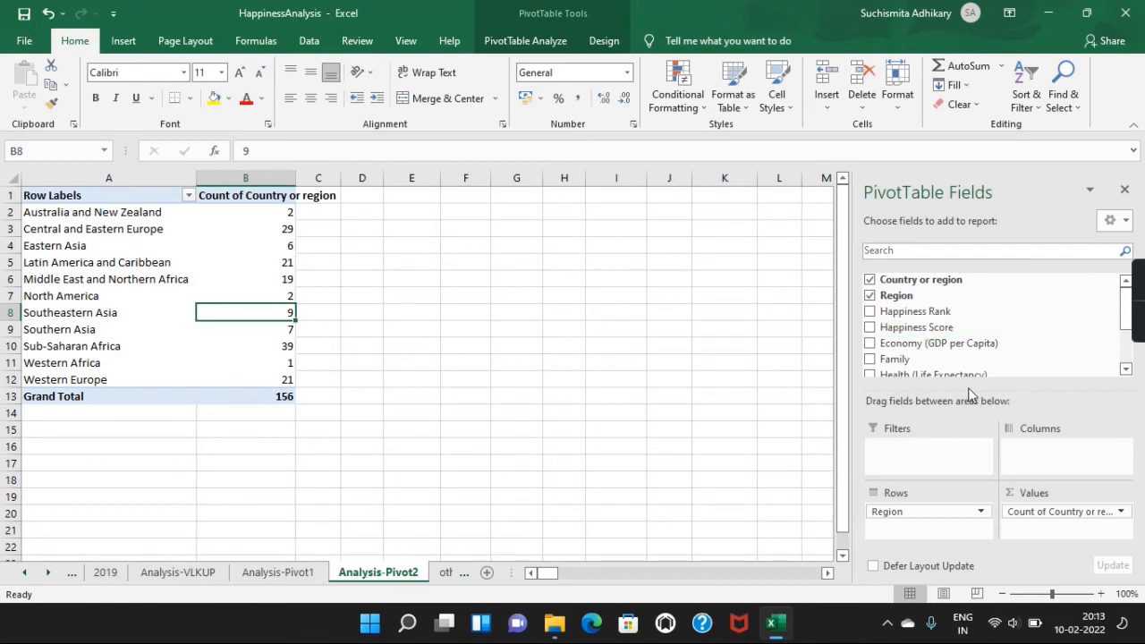
drag(970, 391, 967, 338)
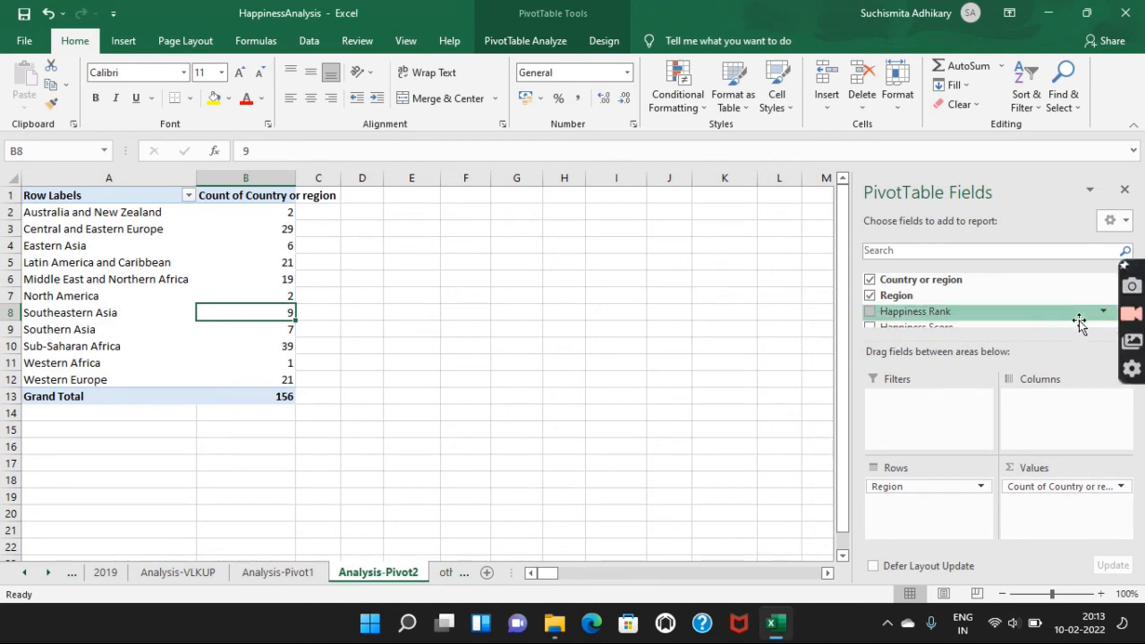
Step: Add the Happiness Score field to the pivot table's values below the country count, and narrow its column
click(1125, 320)
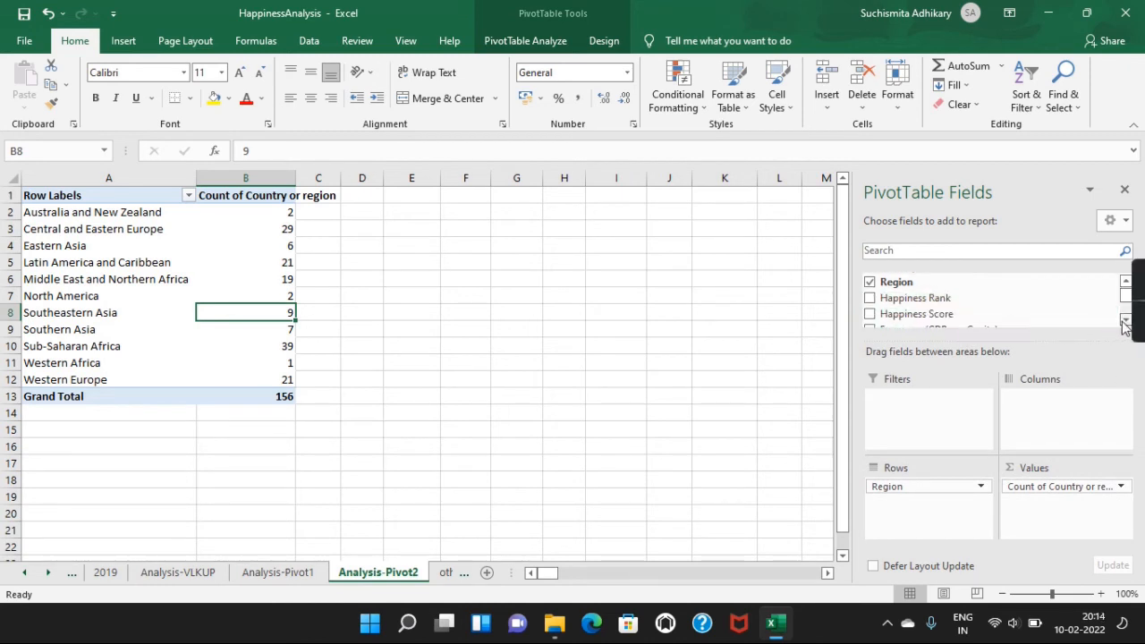
click(1125, 320)
click(1125, 320)
drag(910, 287, 1054, 512)
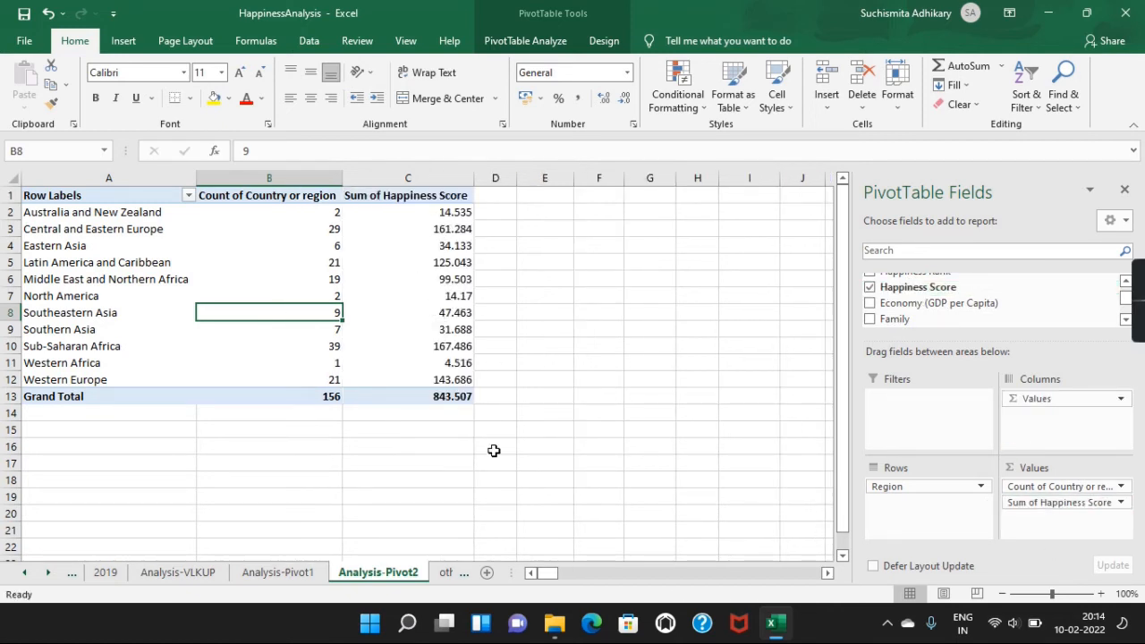
drag(473, 179, 441, 179)
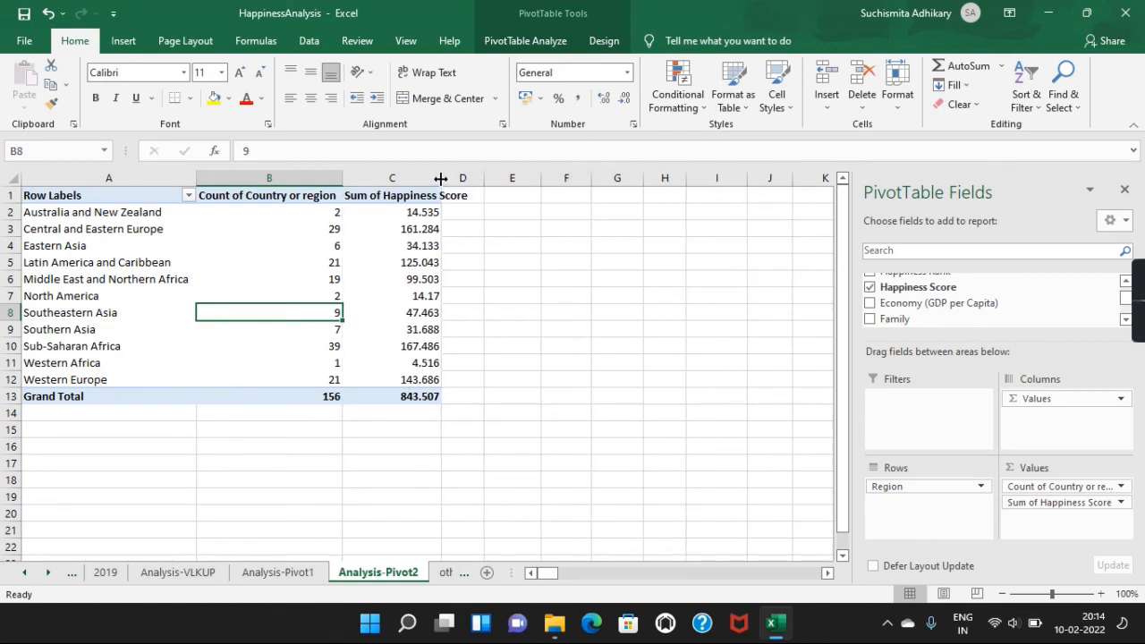
Step: Summarize the Happiness Score value field by Average instead of Sum
click(1038, 503)
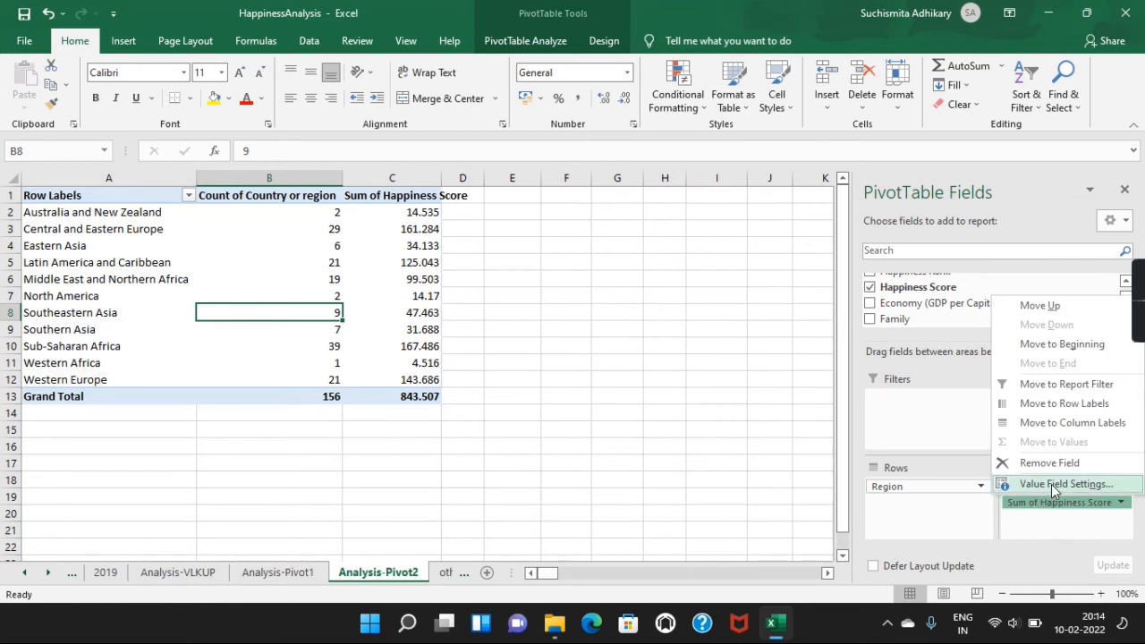
click(1051, 483)
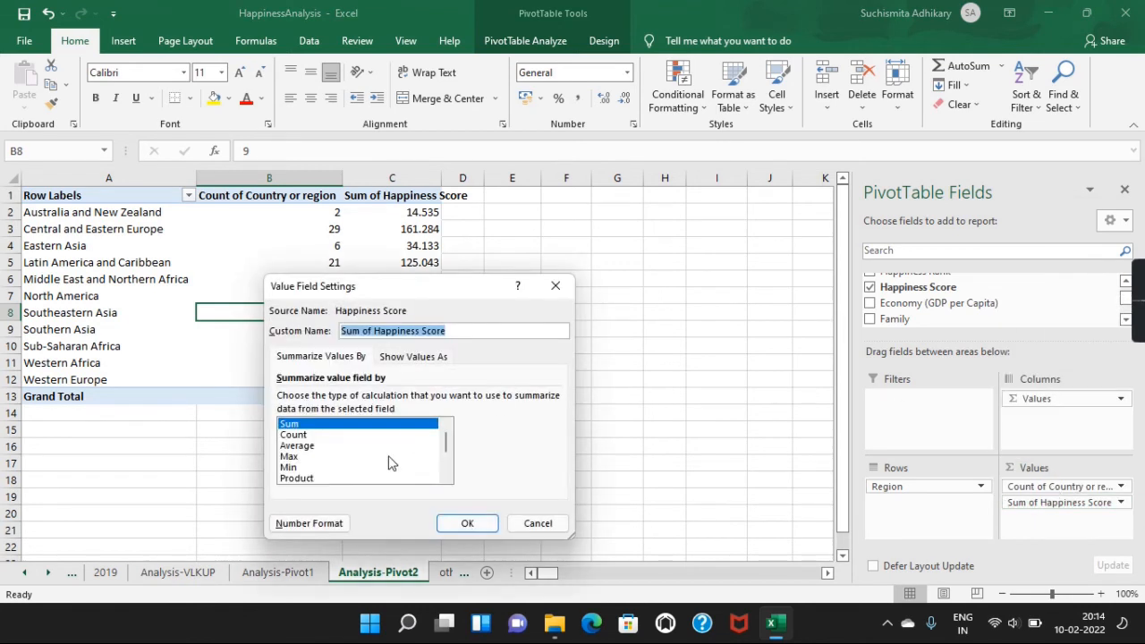
click(333, 447)
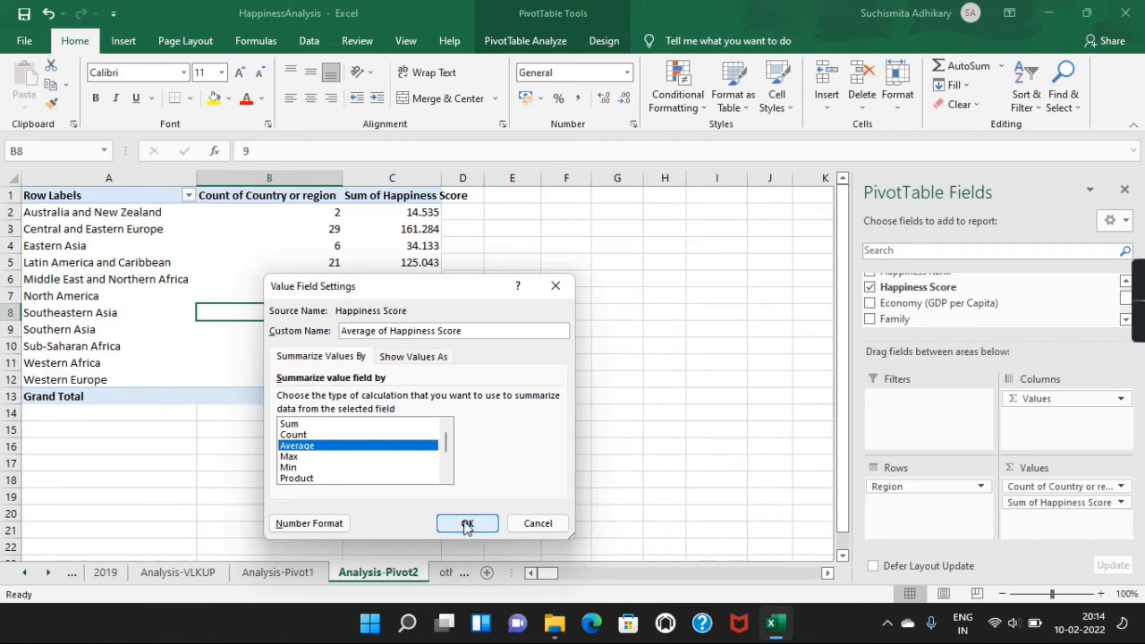
click(464, 522)
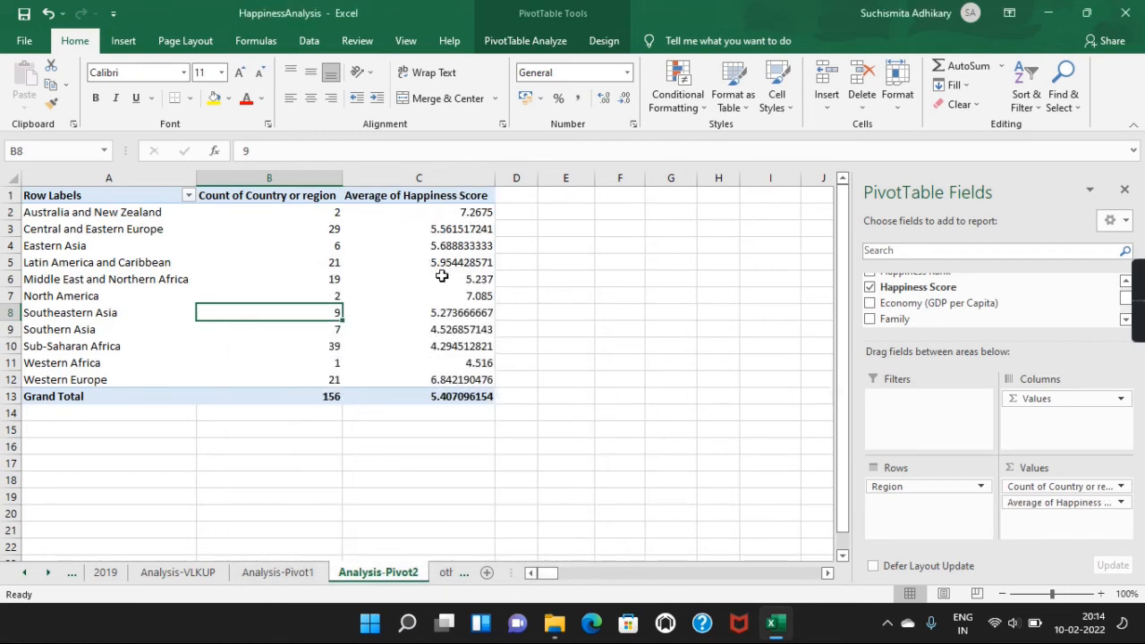
Step: Review the summary calculation types offered in the value field settings of the happiness score average
click(441, 278)
right_click(442, 277)
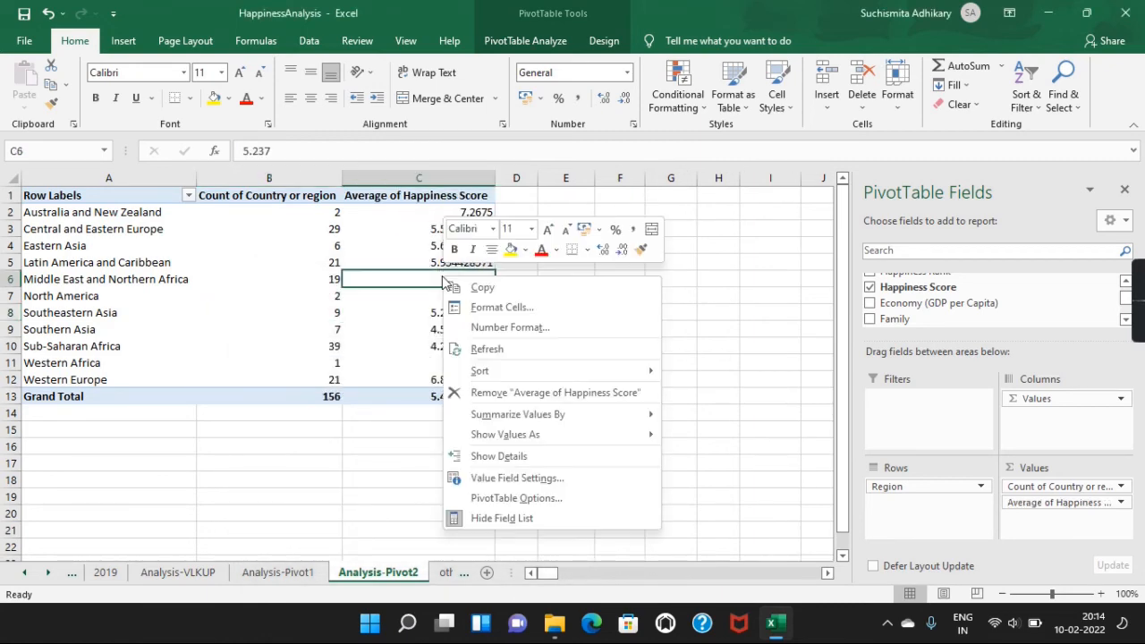
click(503, 480)
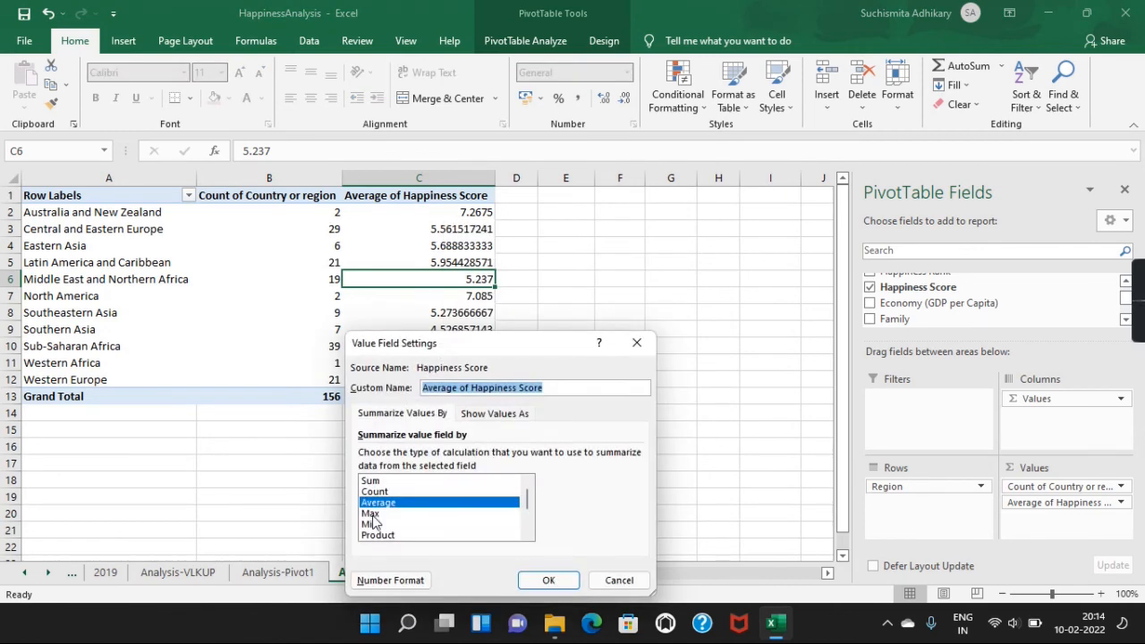
click(549, 579)
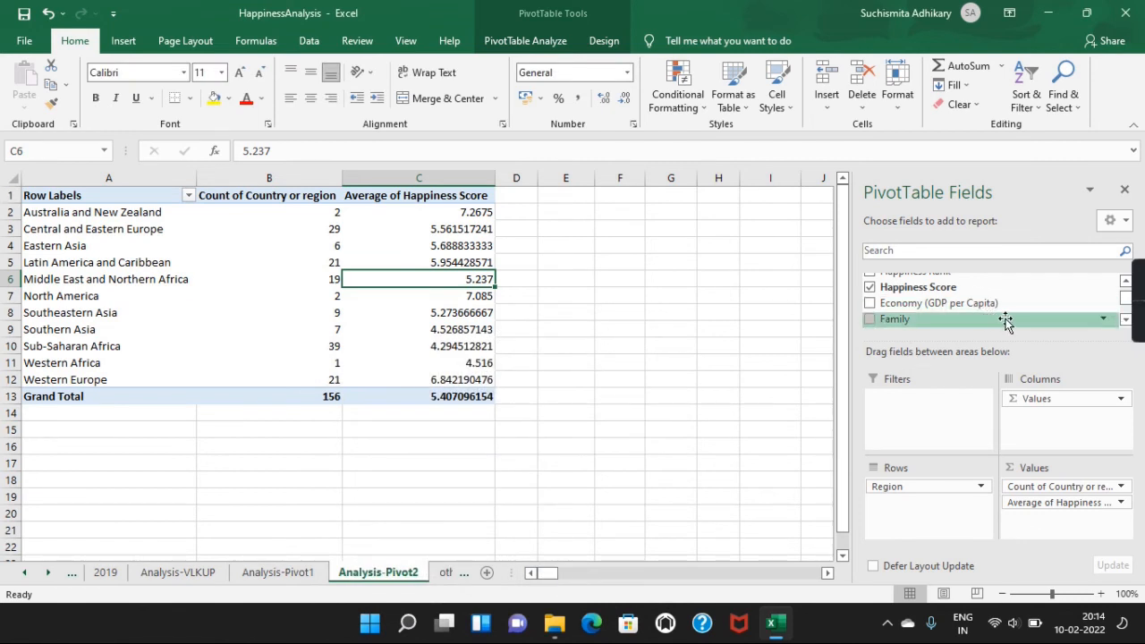
Step: Add Economy (GDP per Capita) to the pivot table's values, summarized by Average, and narrow its column
drag(946, 303, 1055, 539)
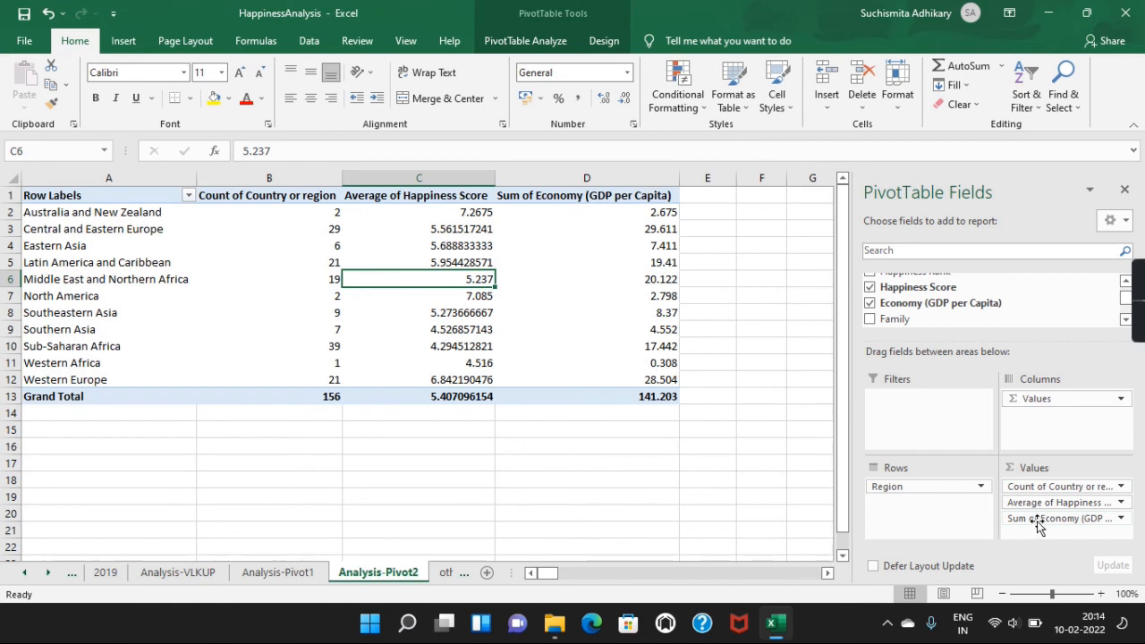
click(1042, 518)
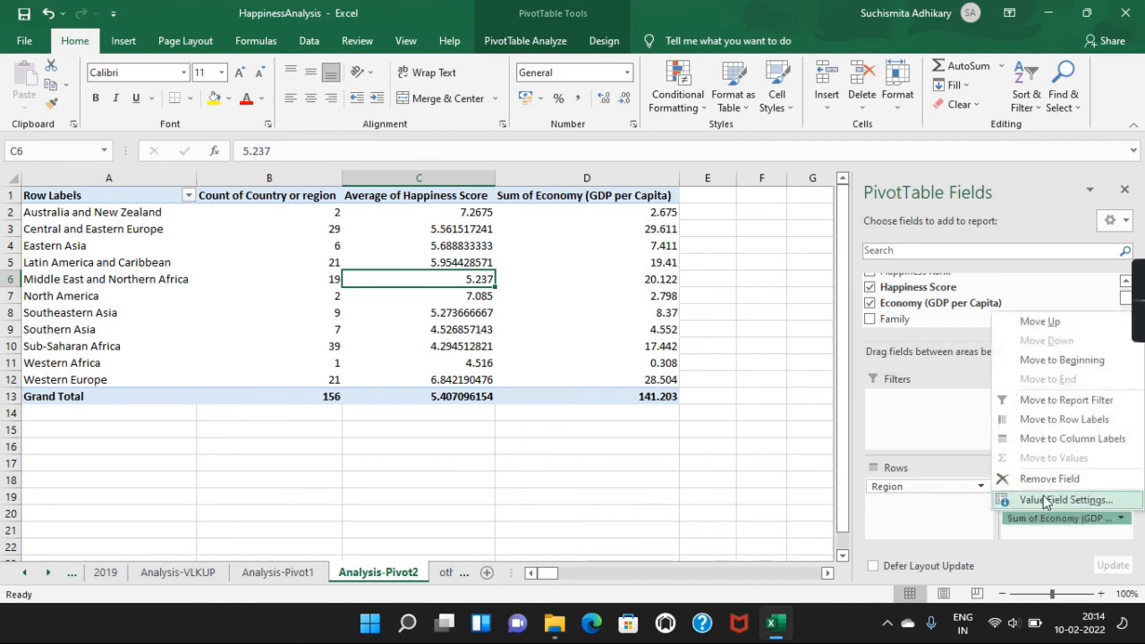
click(1042, 499)
click(301, 447)
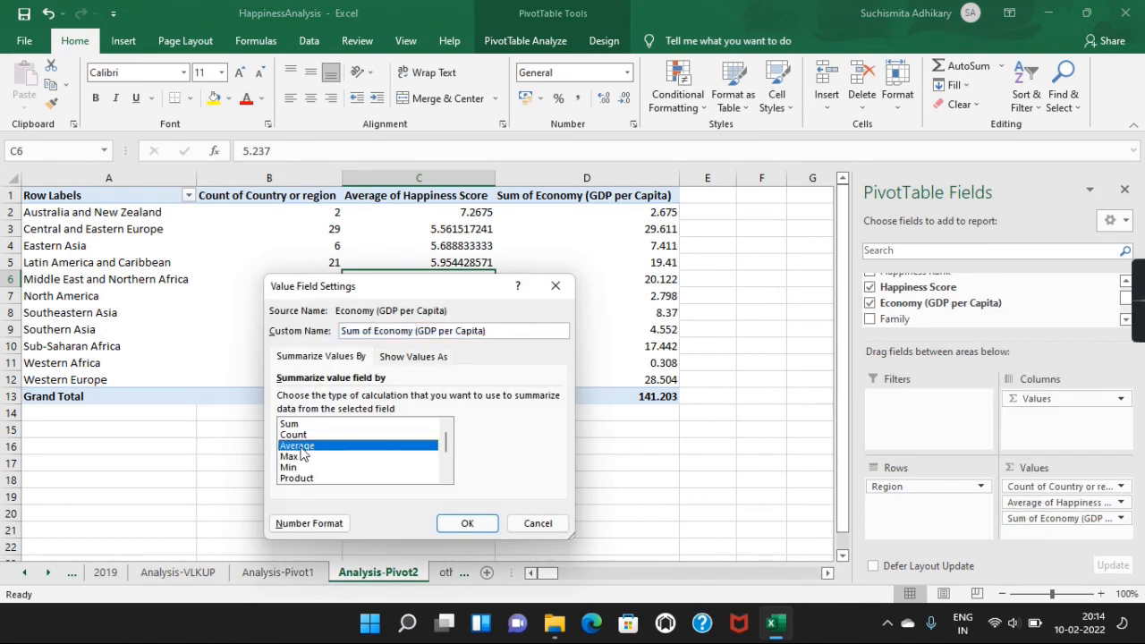
click(466, 525)
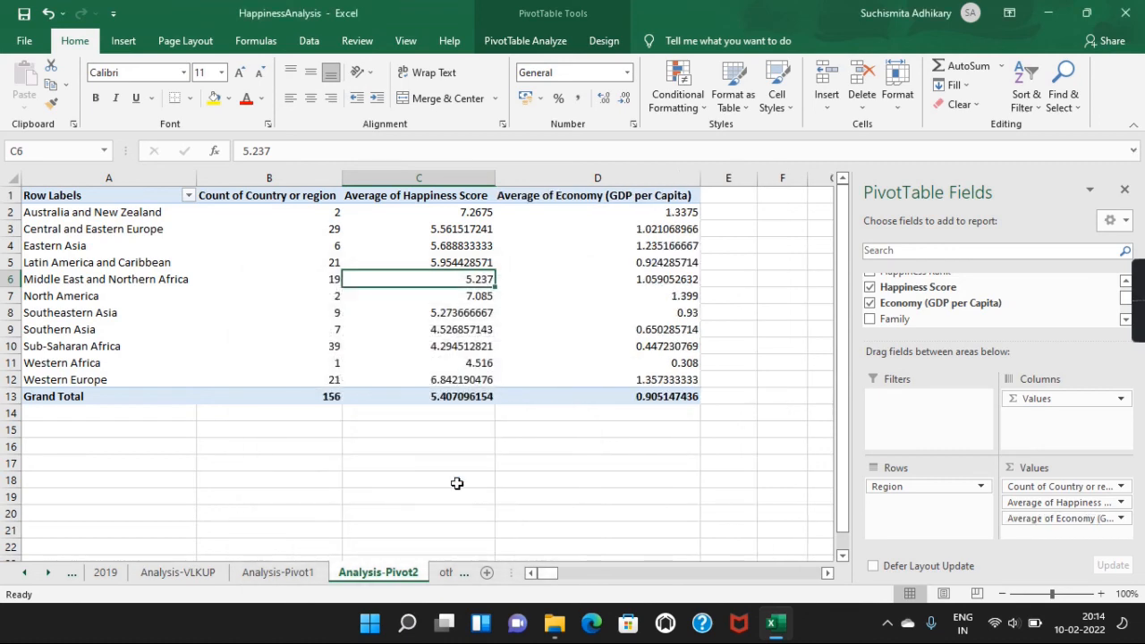
drag(702, 178, 627, 171)
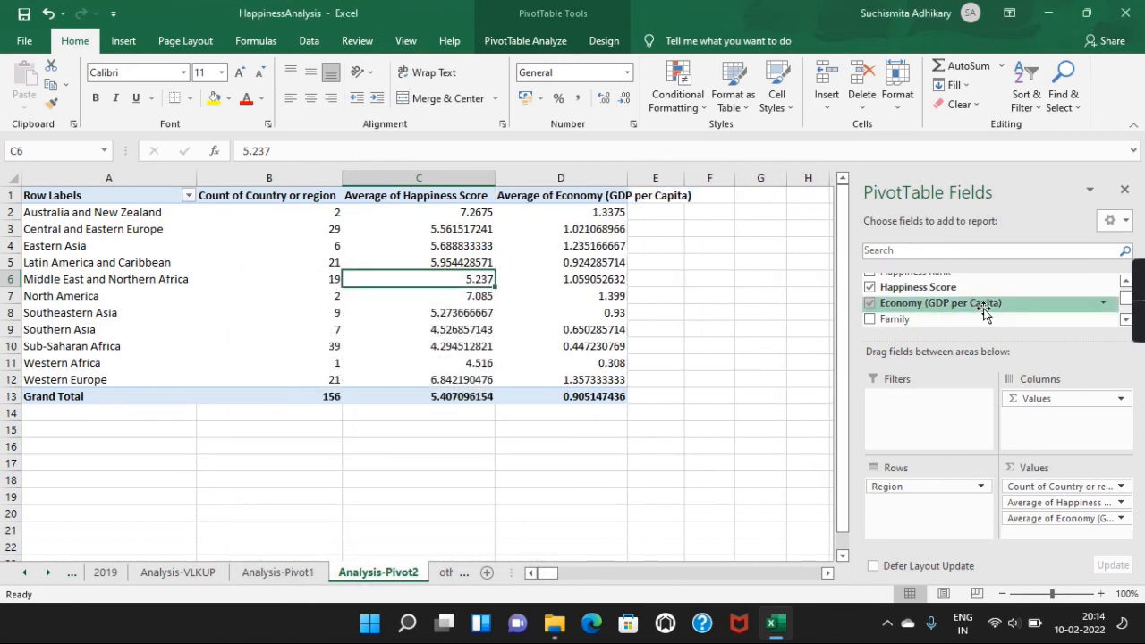
Step: Add the Family field to the pivot table's values and summarize it by Average
scroll(983, 308, up, 1)
scroll(984, 311, down, 2)
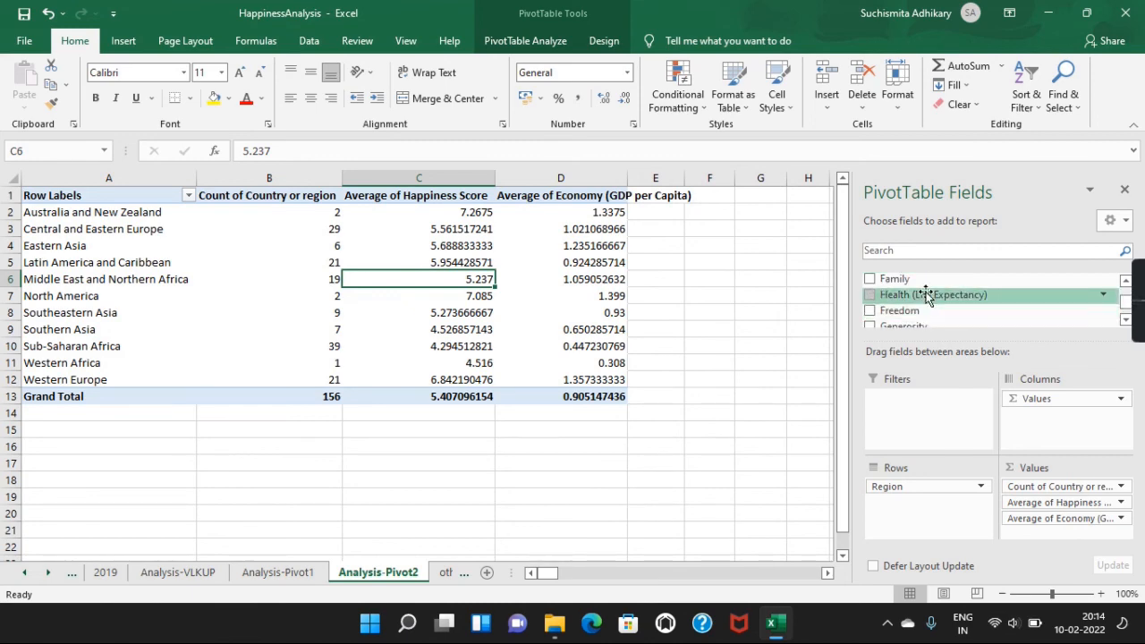
drag(905, 279, 1064, 533)
click(1062, 534)
click(1039, 519)
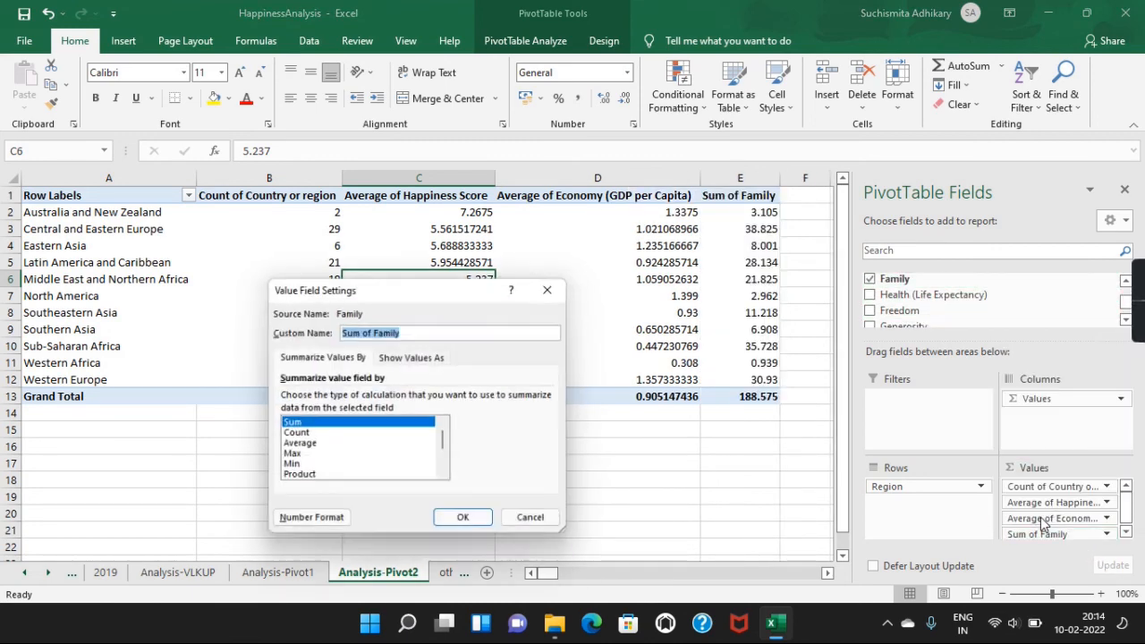
click(304, 445)
click(467, 525)
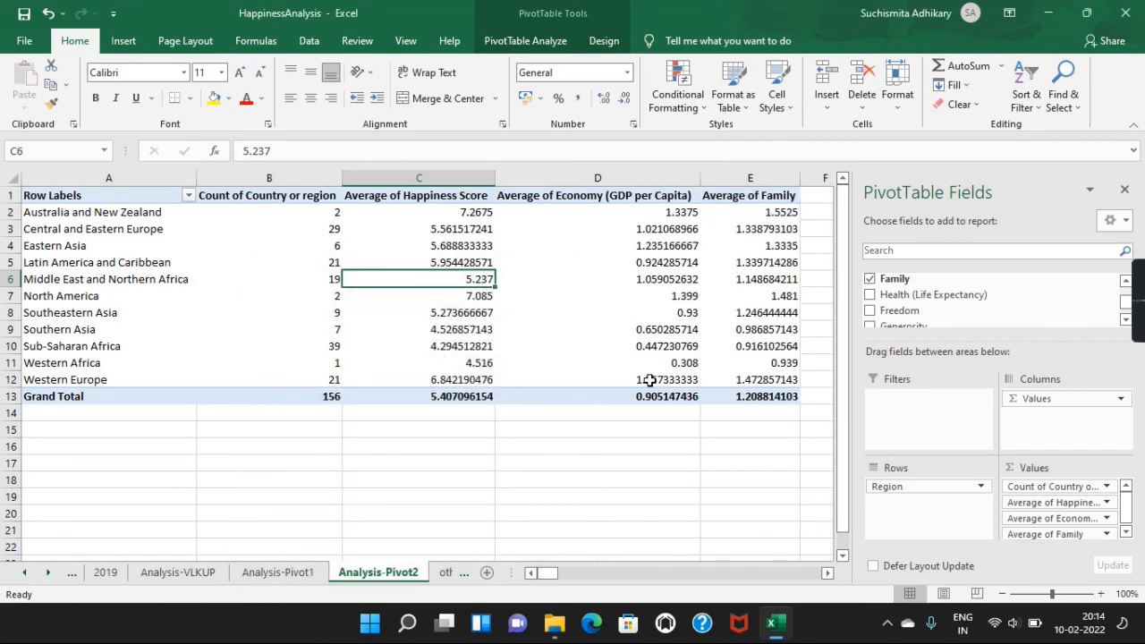
mouse_move(650, 380)
mouse_move(576, 398)
mouse_move(1132, 317)
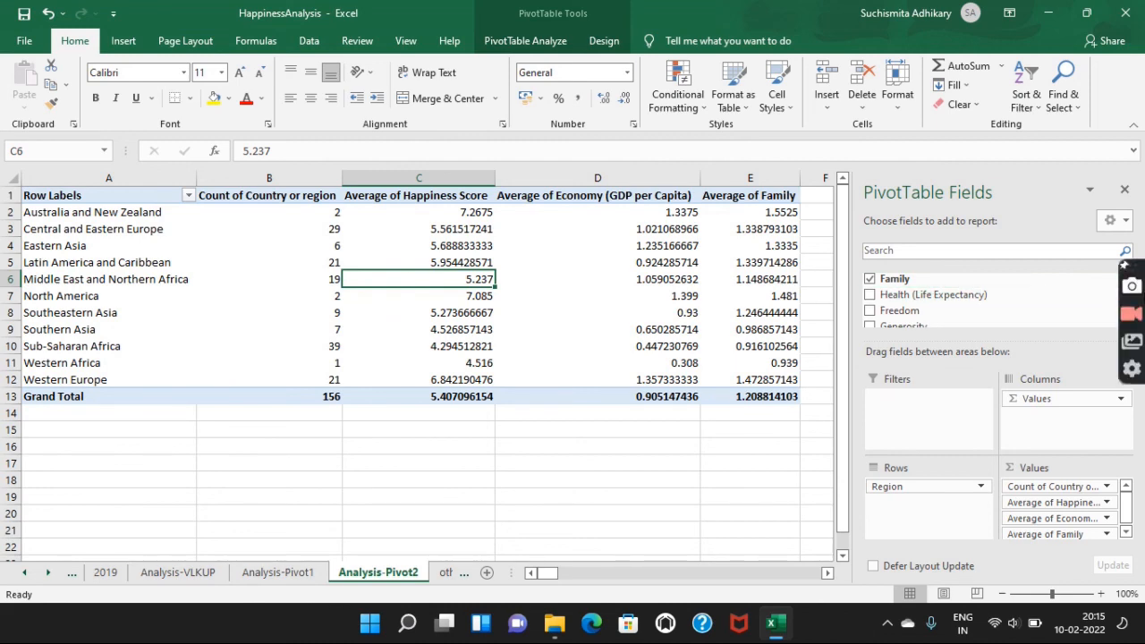